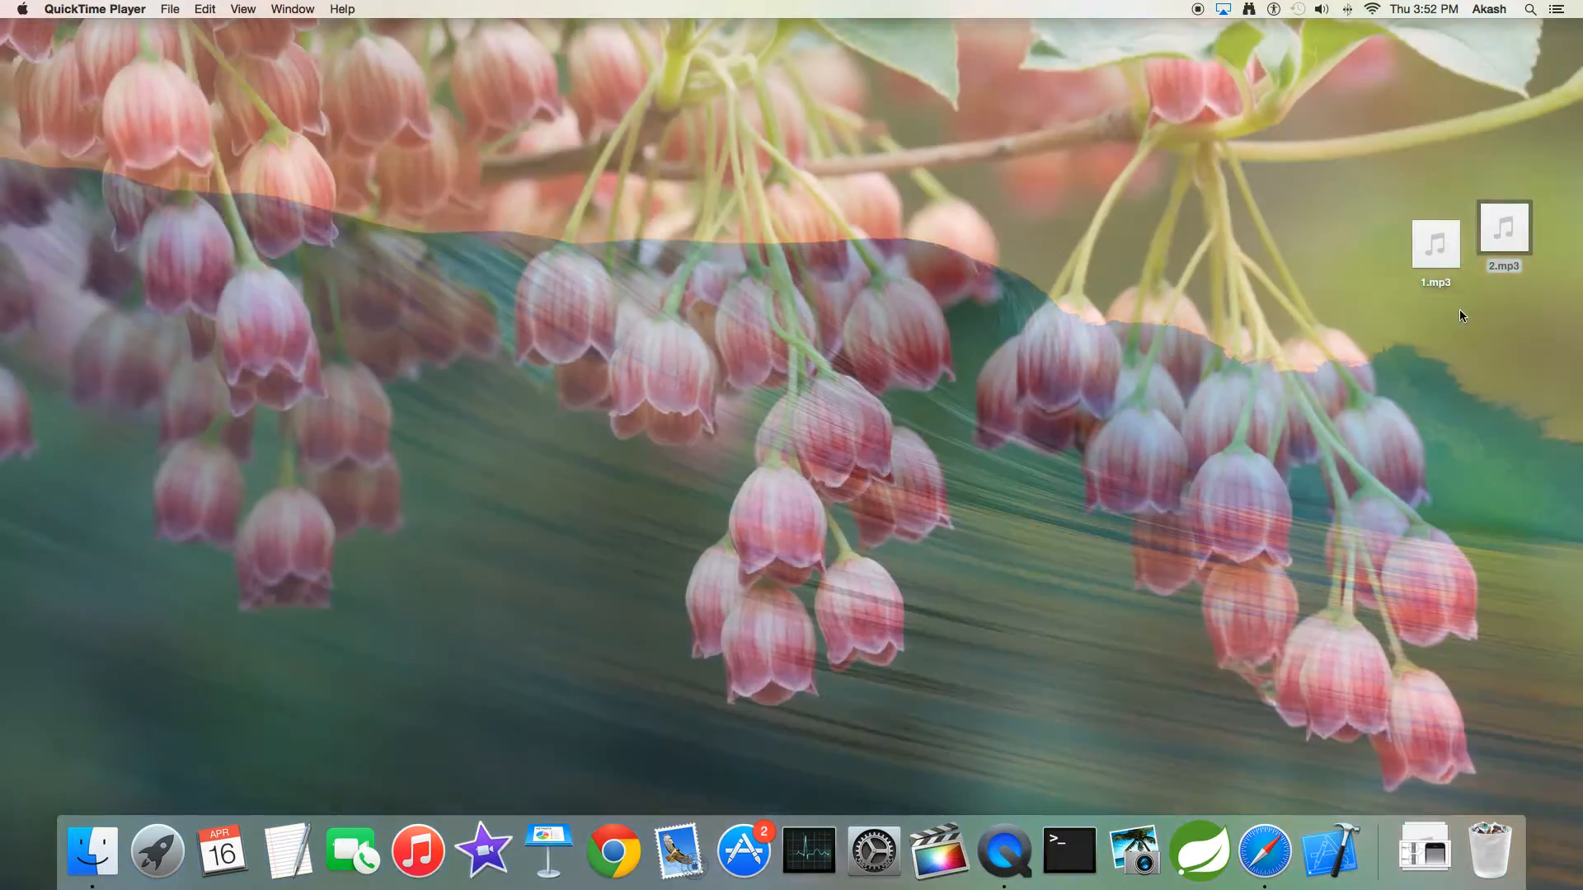
pyautogui.moveTo(1423, 309); pyautogui.dragTo(1532, 200)
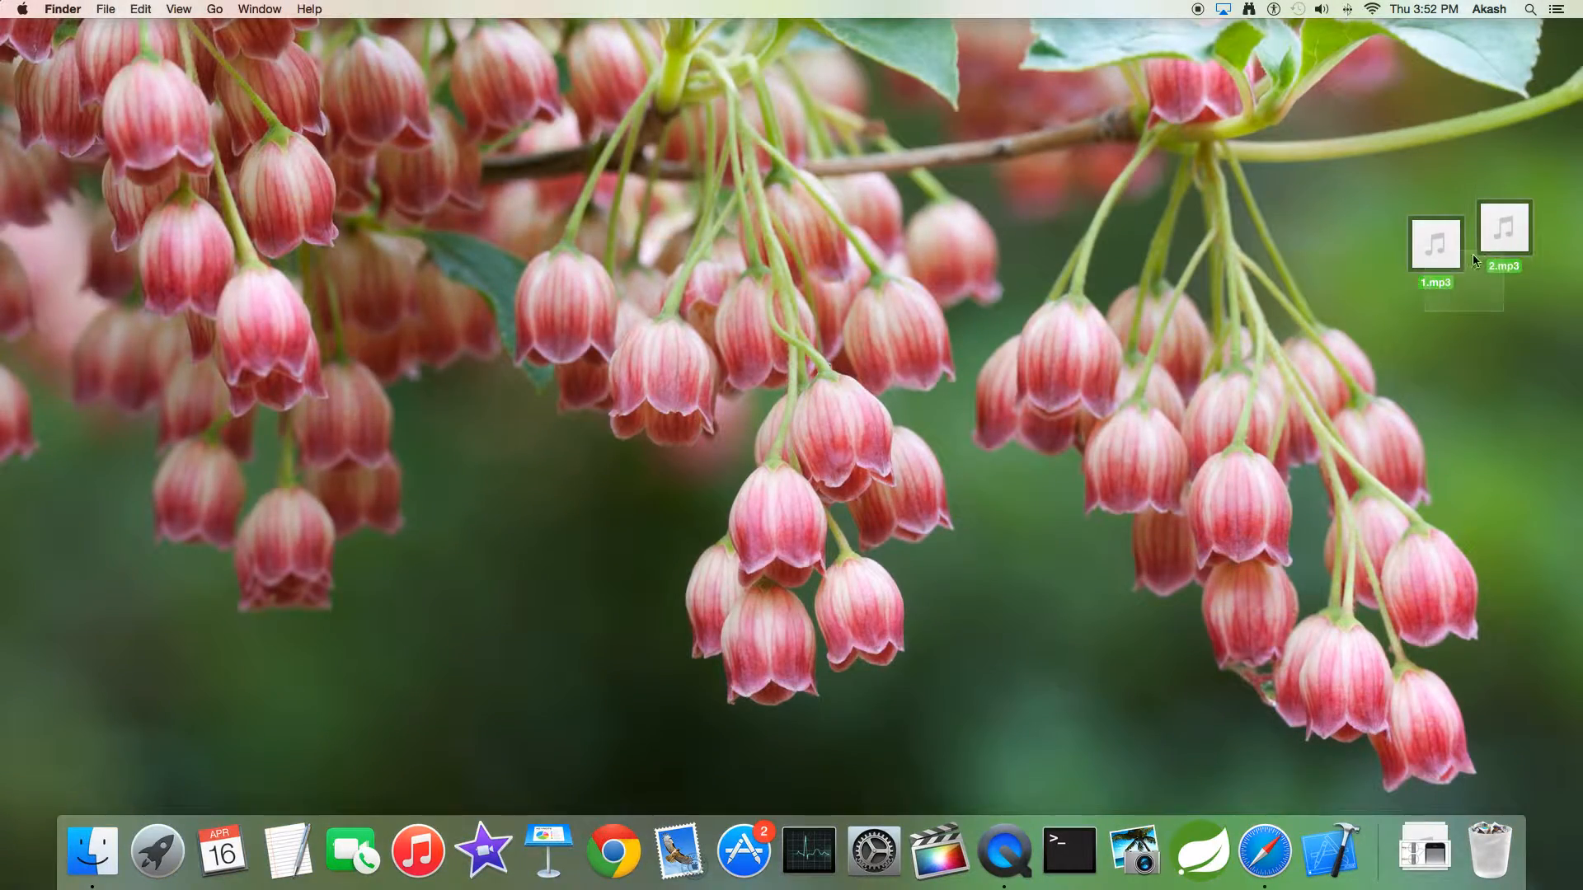
pyautogui.click(1319, 428)
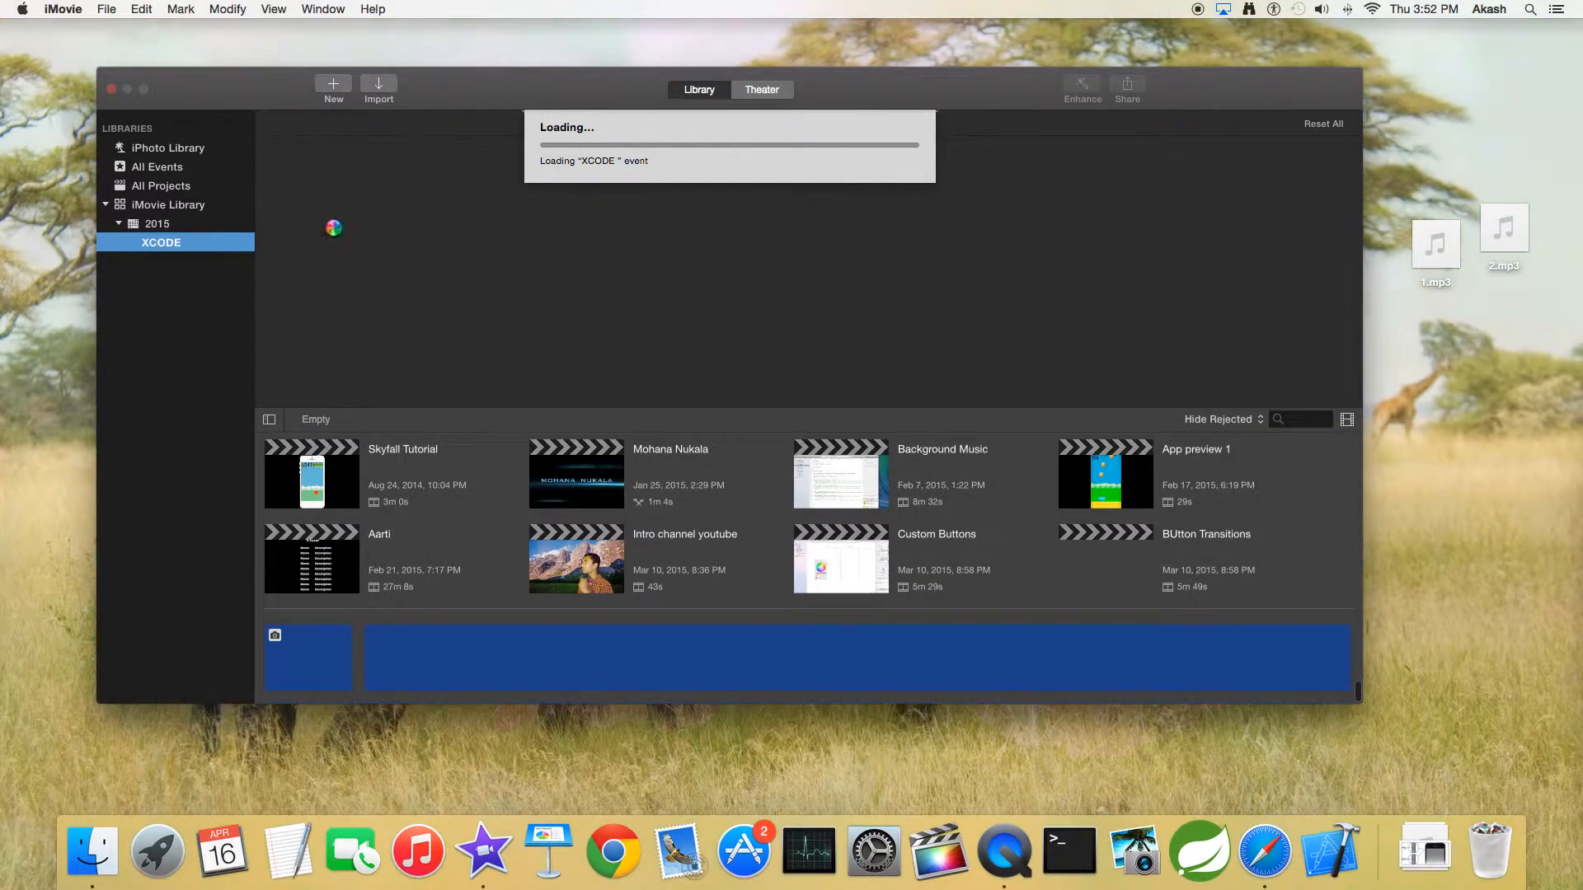
# Create a new movie project with No Theme in the XCODE event and name it Music
pyautogui.click(176, 188)
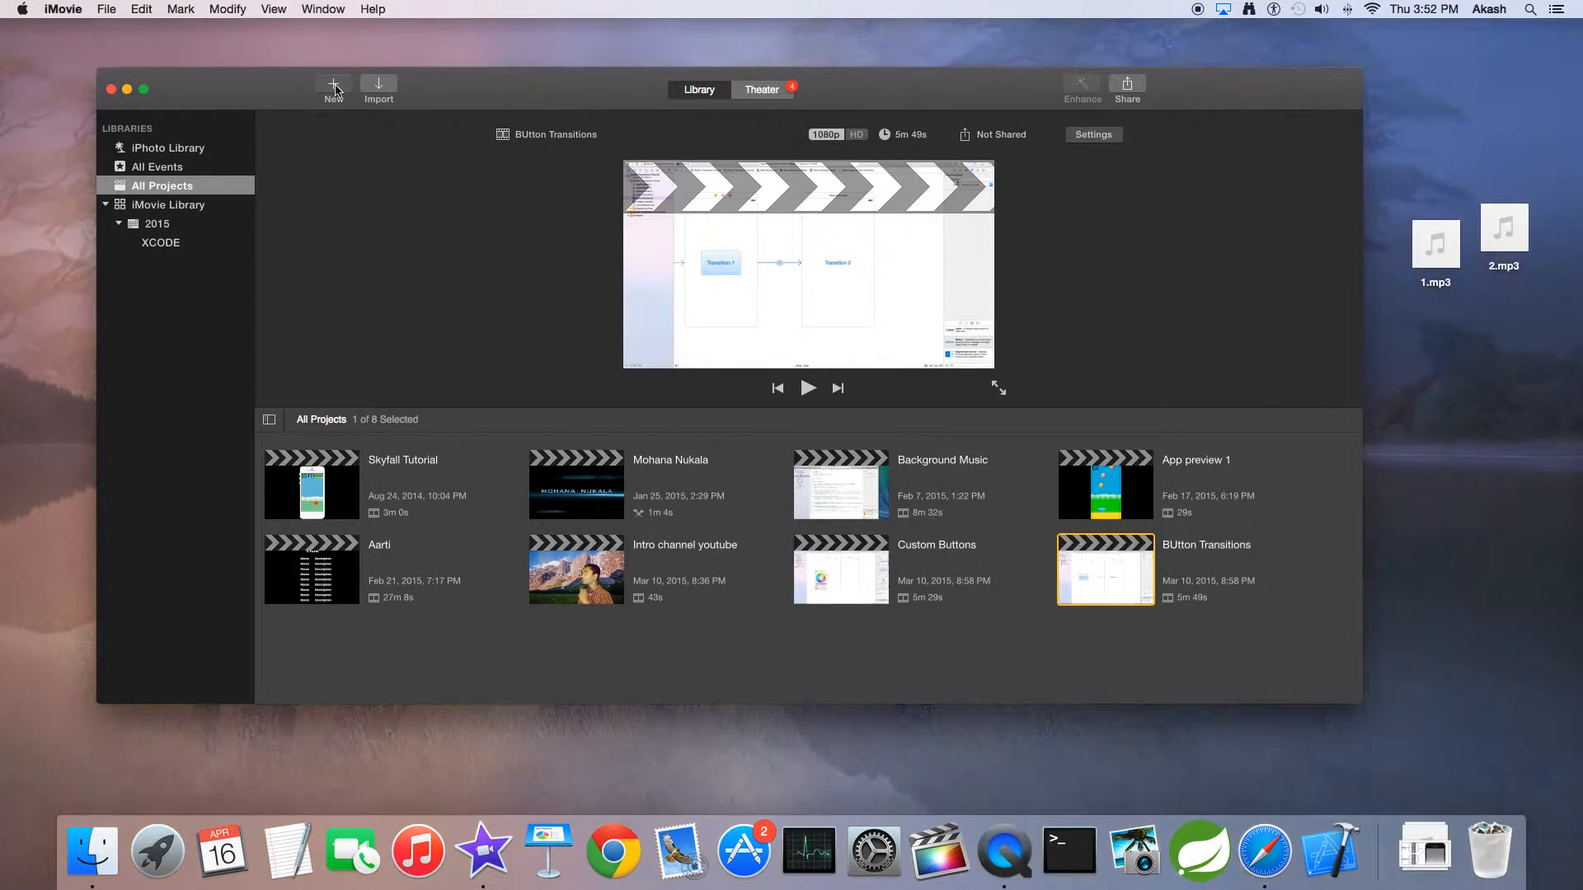
pyautogui.click(334, 86)
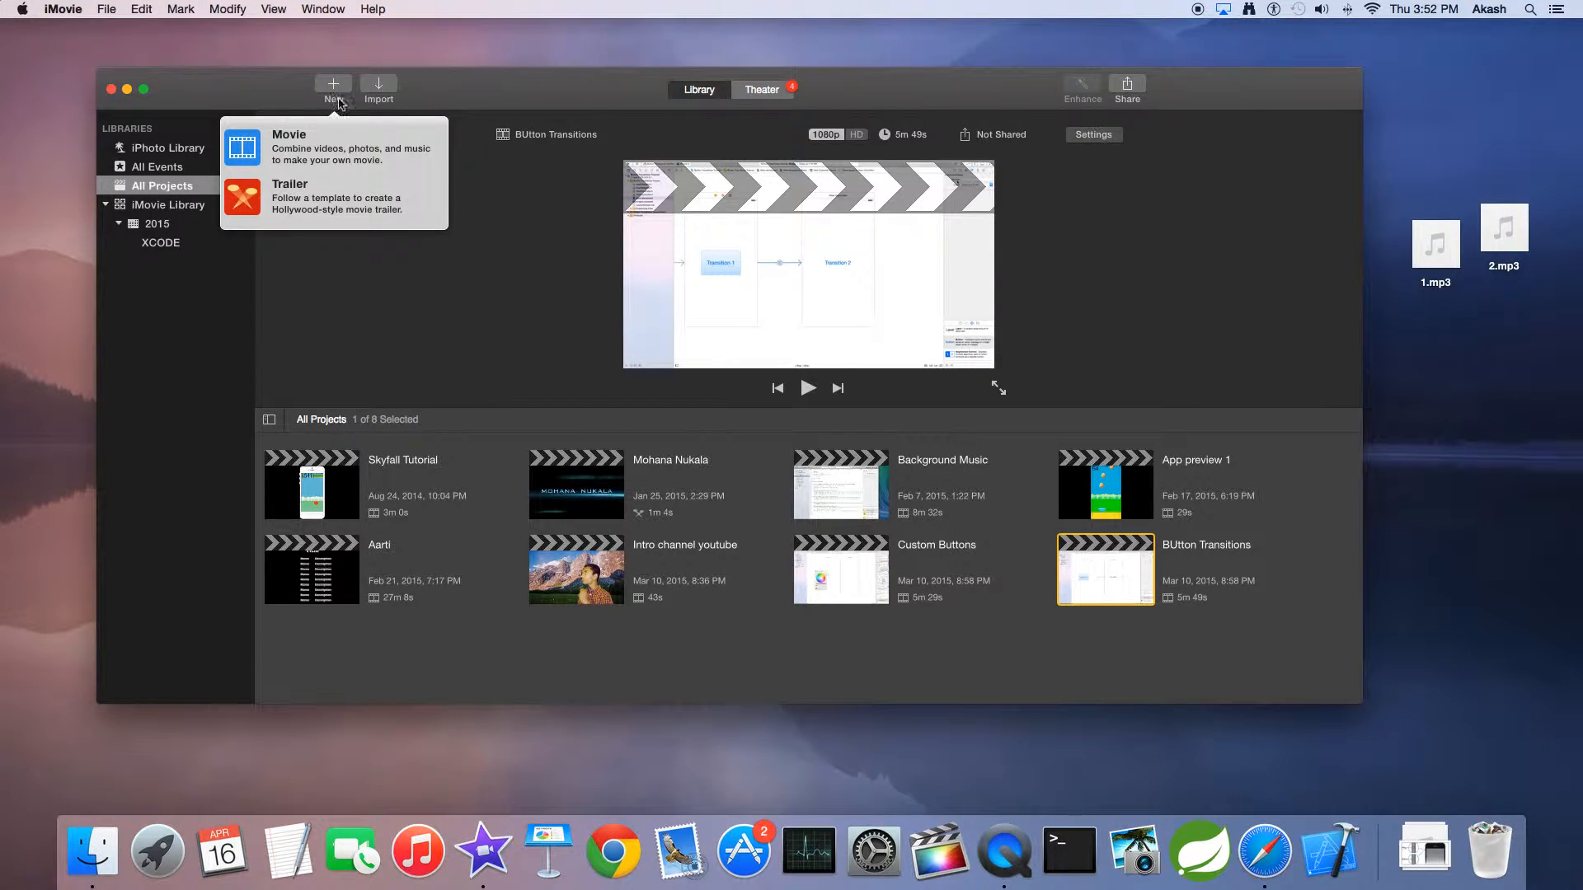
pyautogui.click(333, 143)
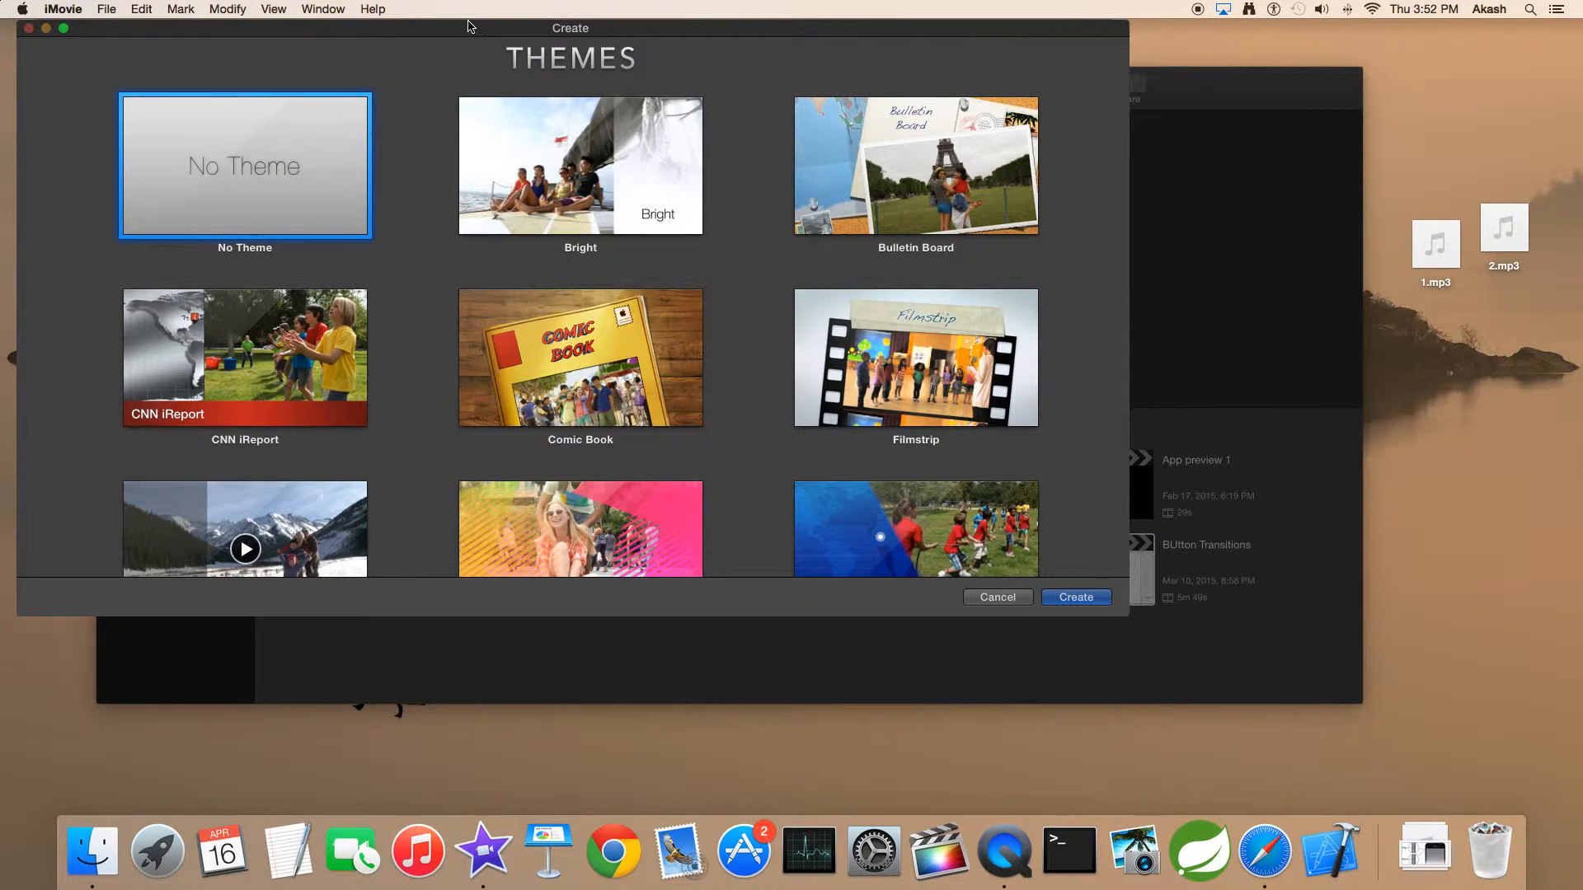
pyautogui.moveTo(468, 26); pyautogui.dragTo(598, 65)
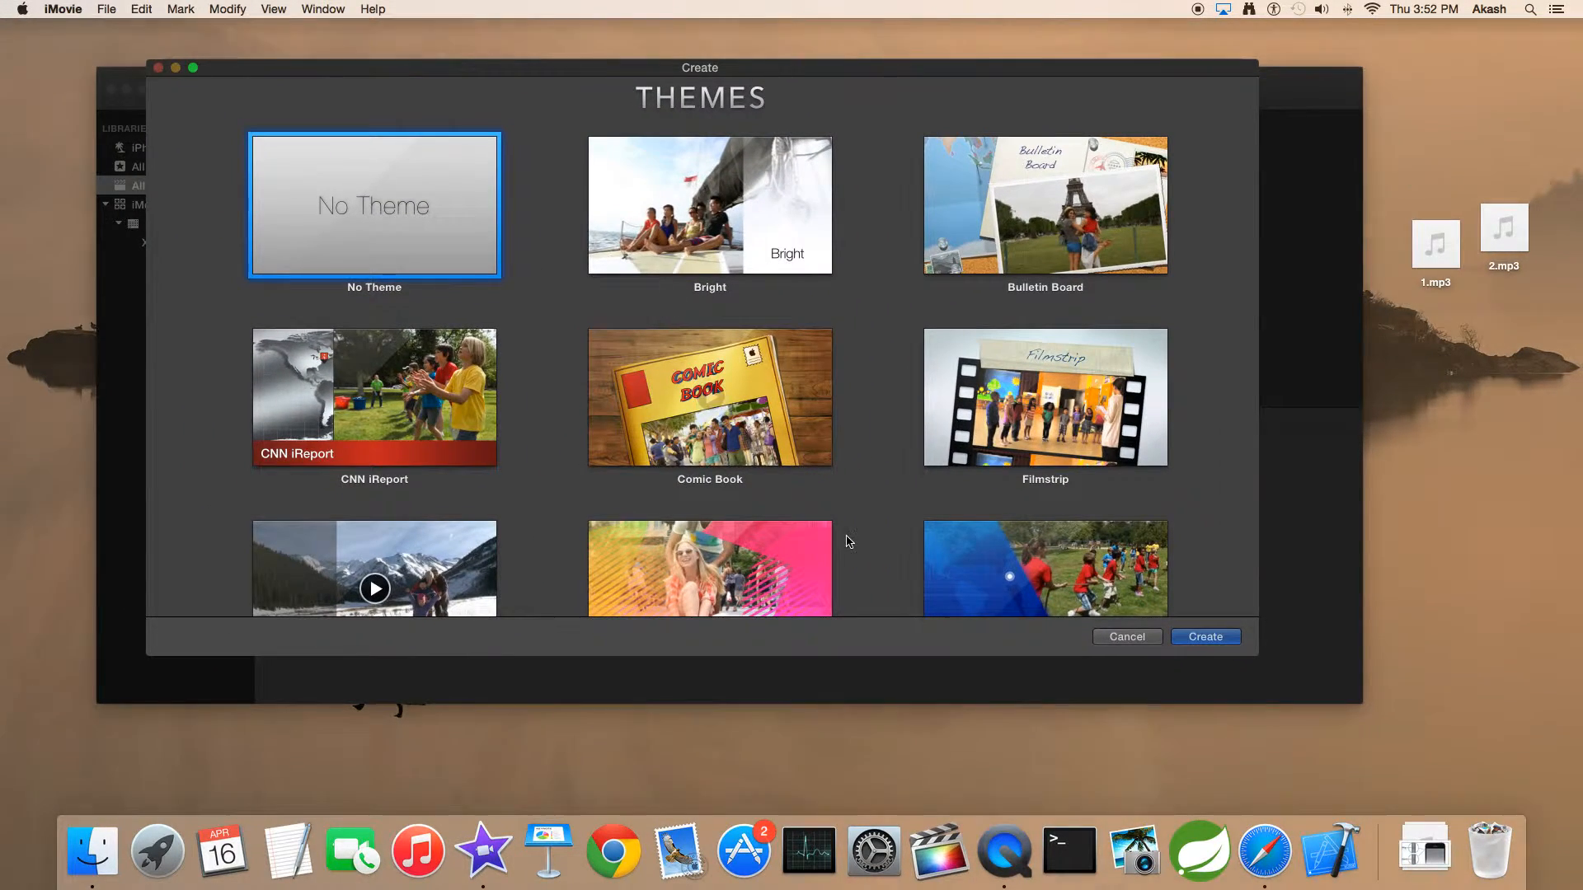
pyautogui.scroll(-5, 849, 542)
pyautogui.scroll(5, 841, 541)
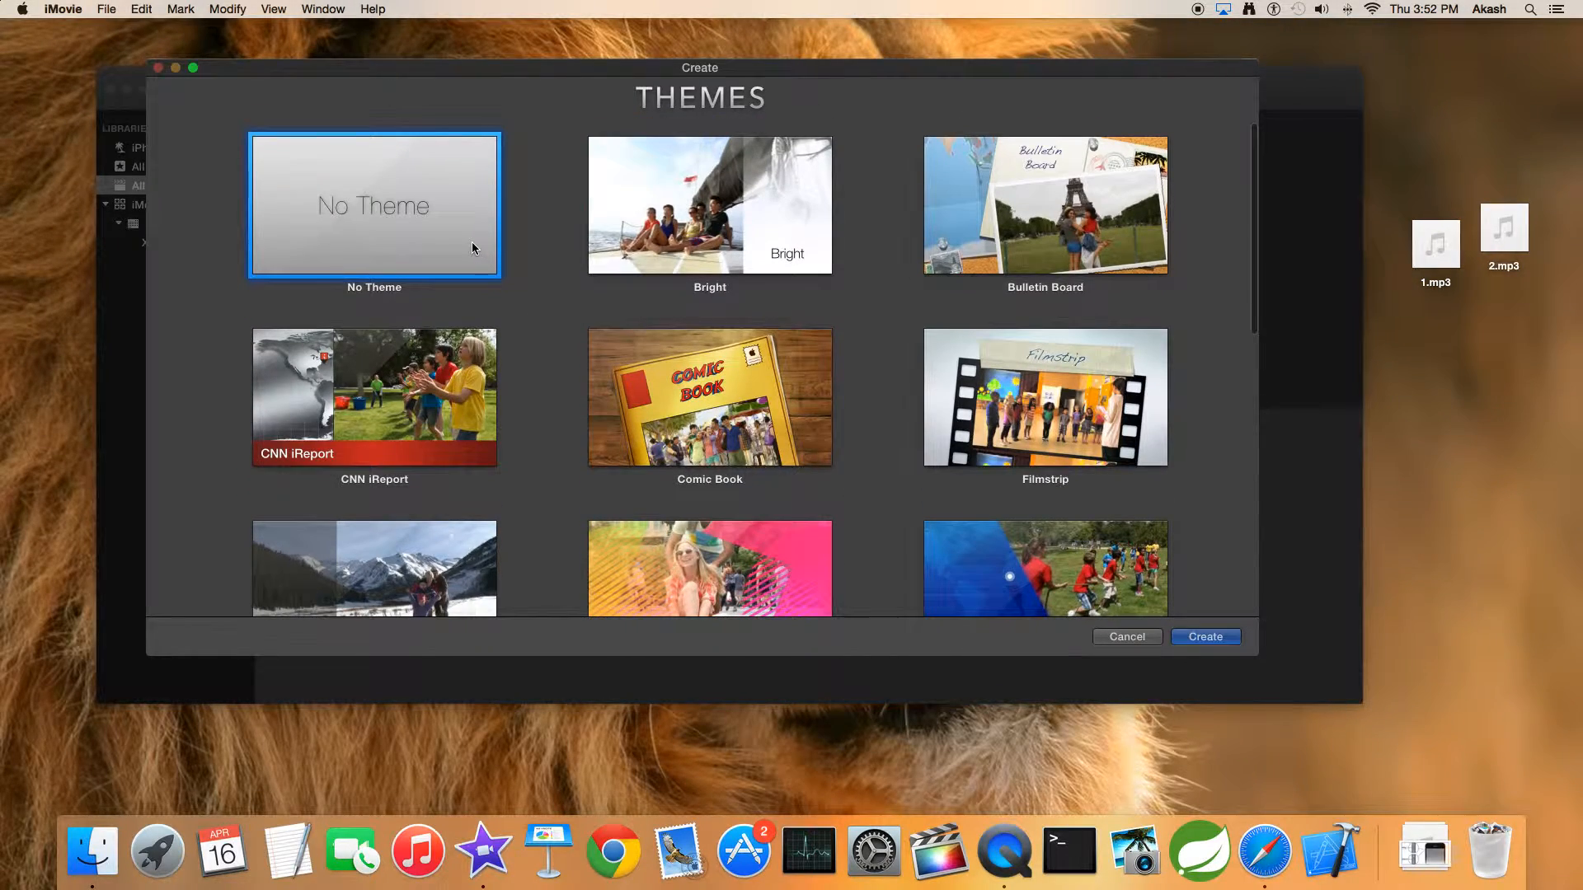
pyautogui.click(1190, 637)
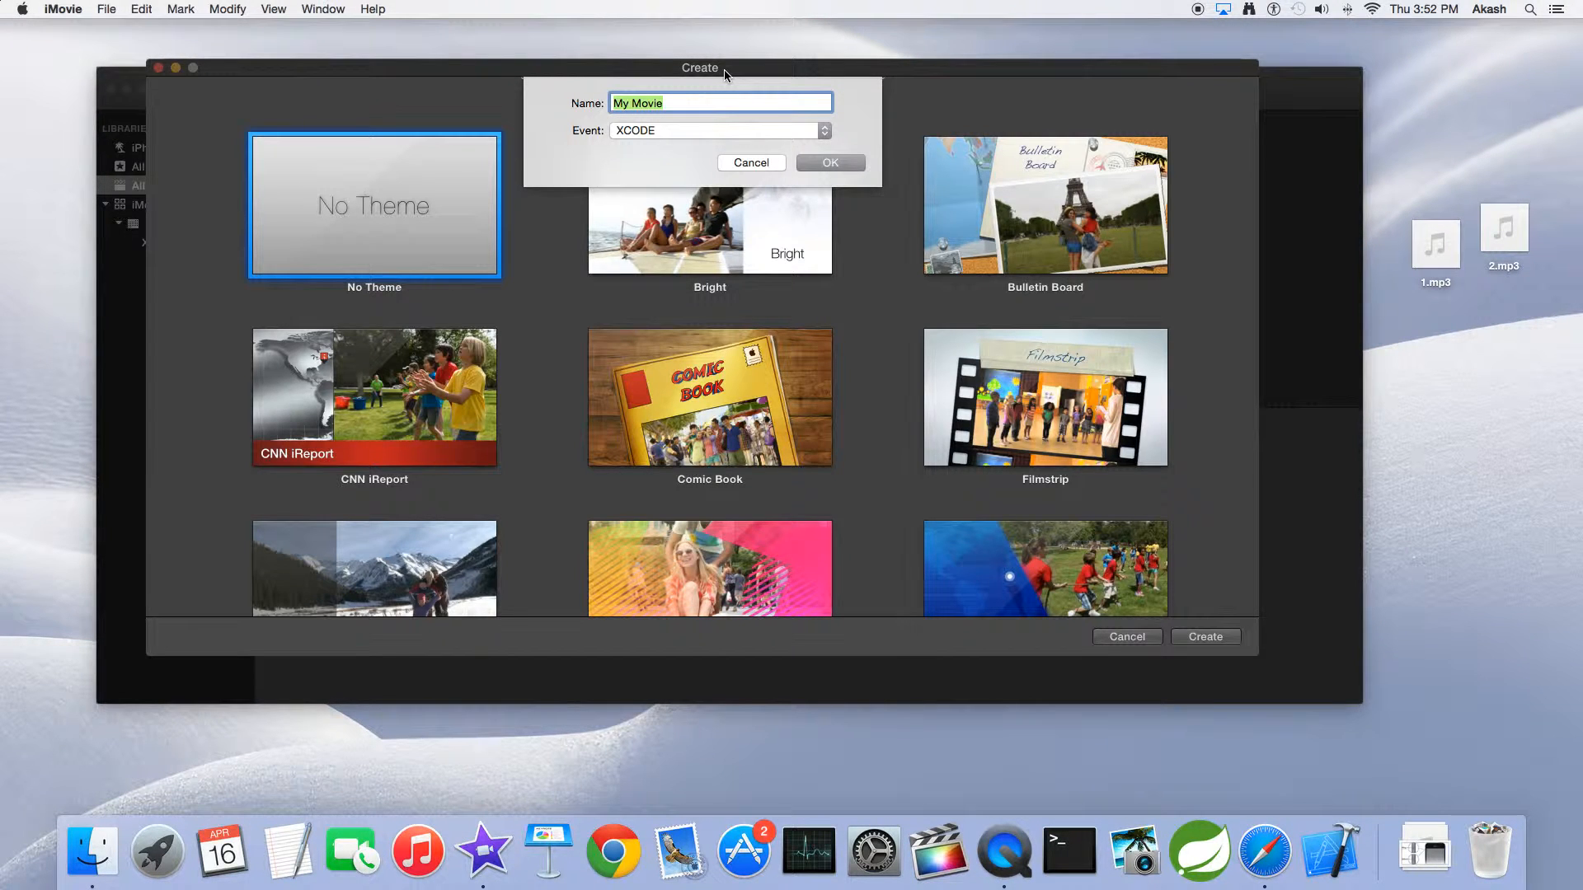
pyautogui.write('Music')
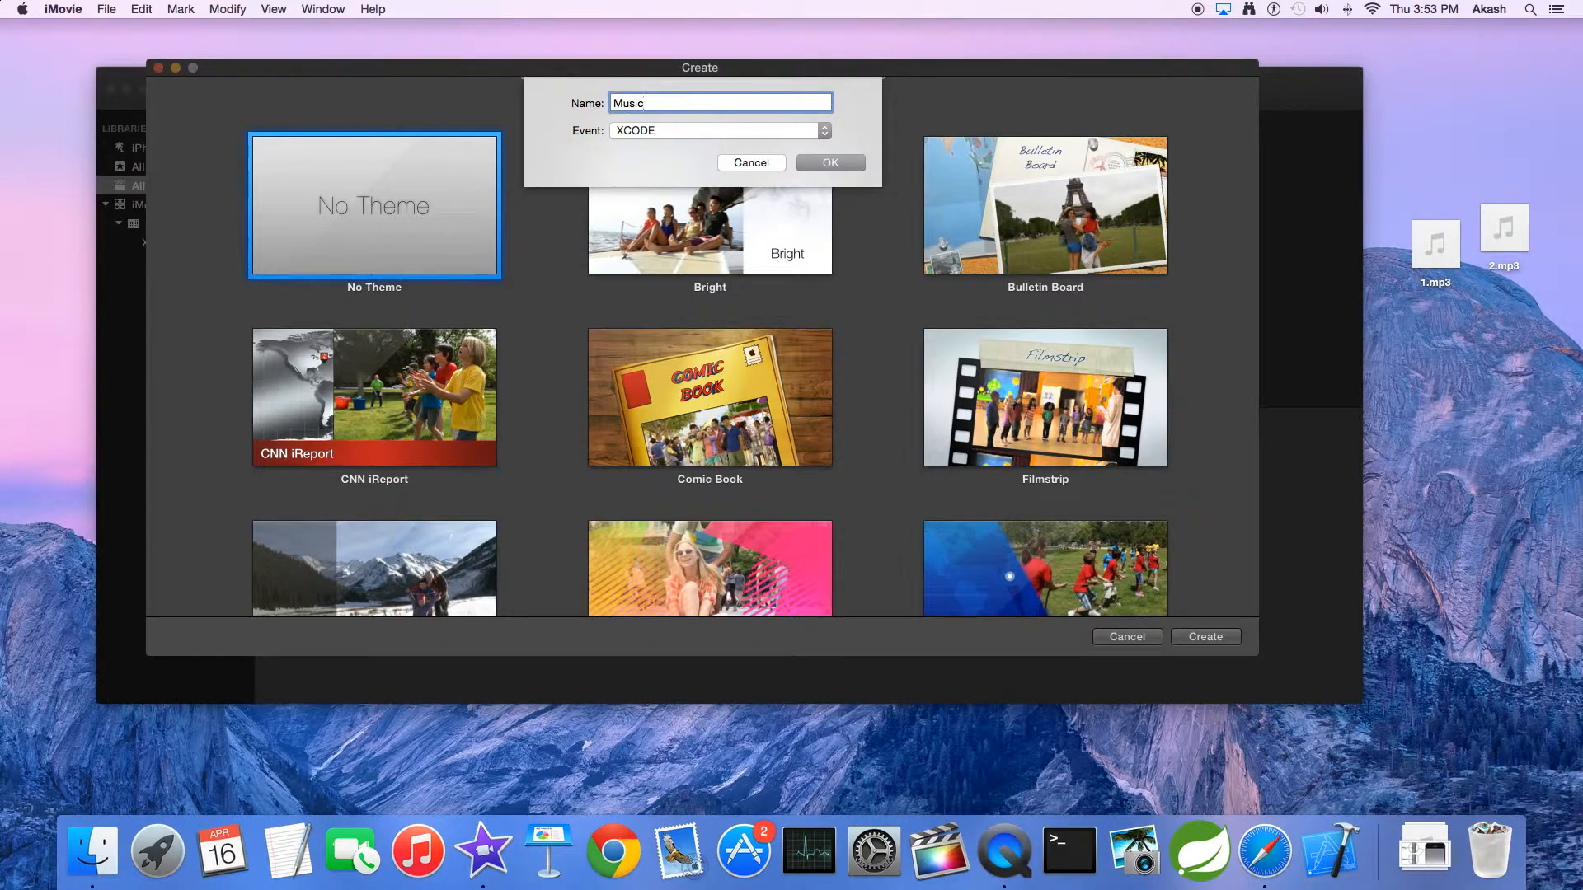
pyautogui.press('Return')
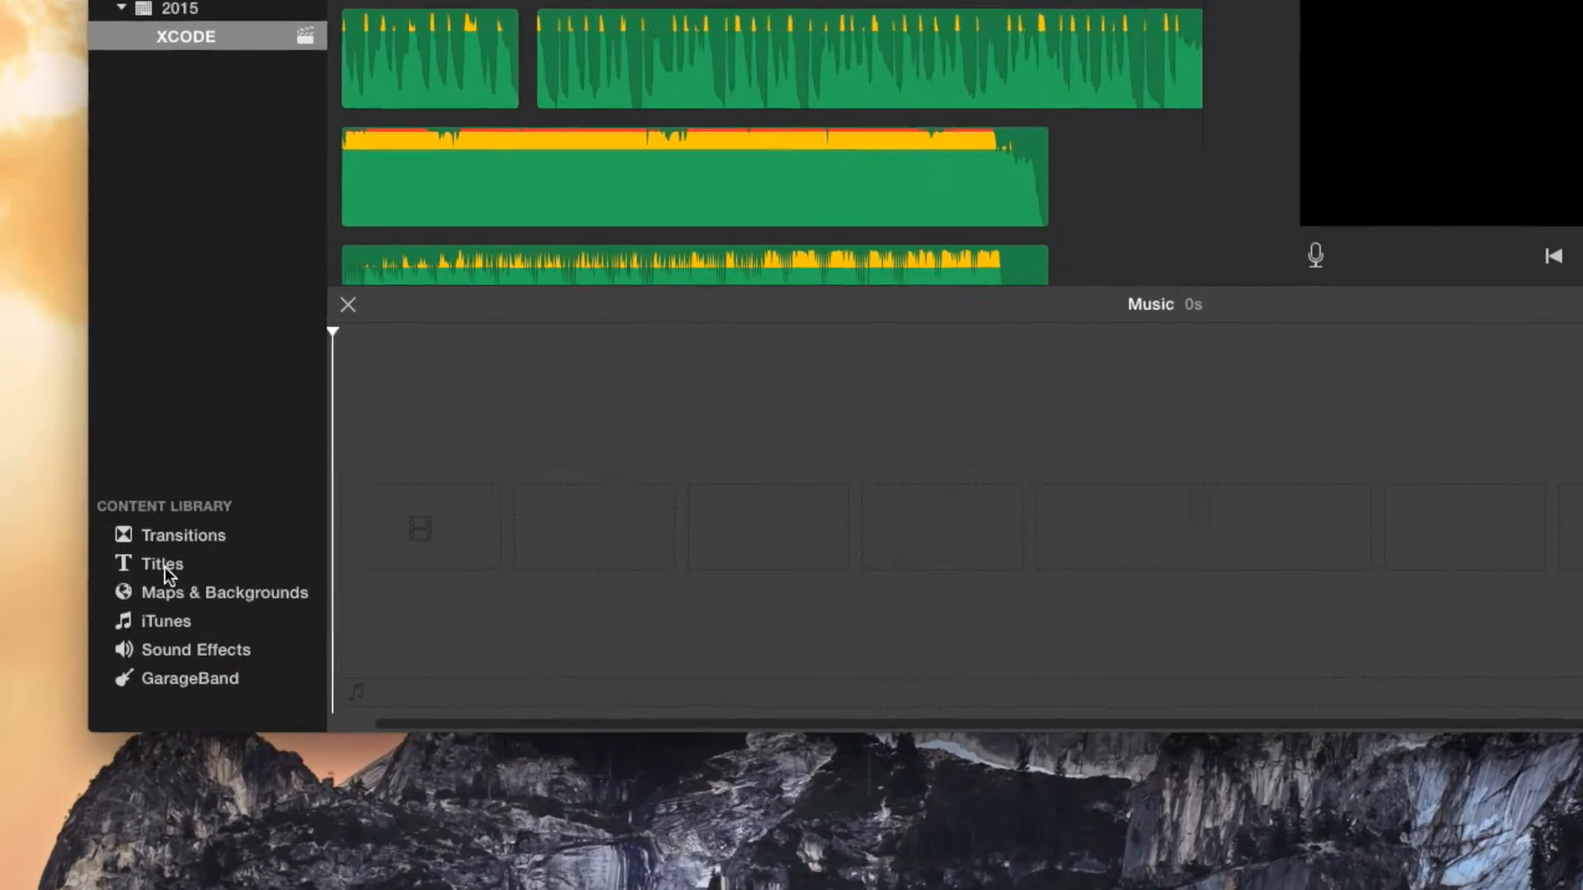
# Add the Standard title to the empty timeline and attach 1.mp3 from the desktop beneath it, starting at 0.0s
pyautogui.click(164, 567)
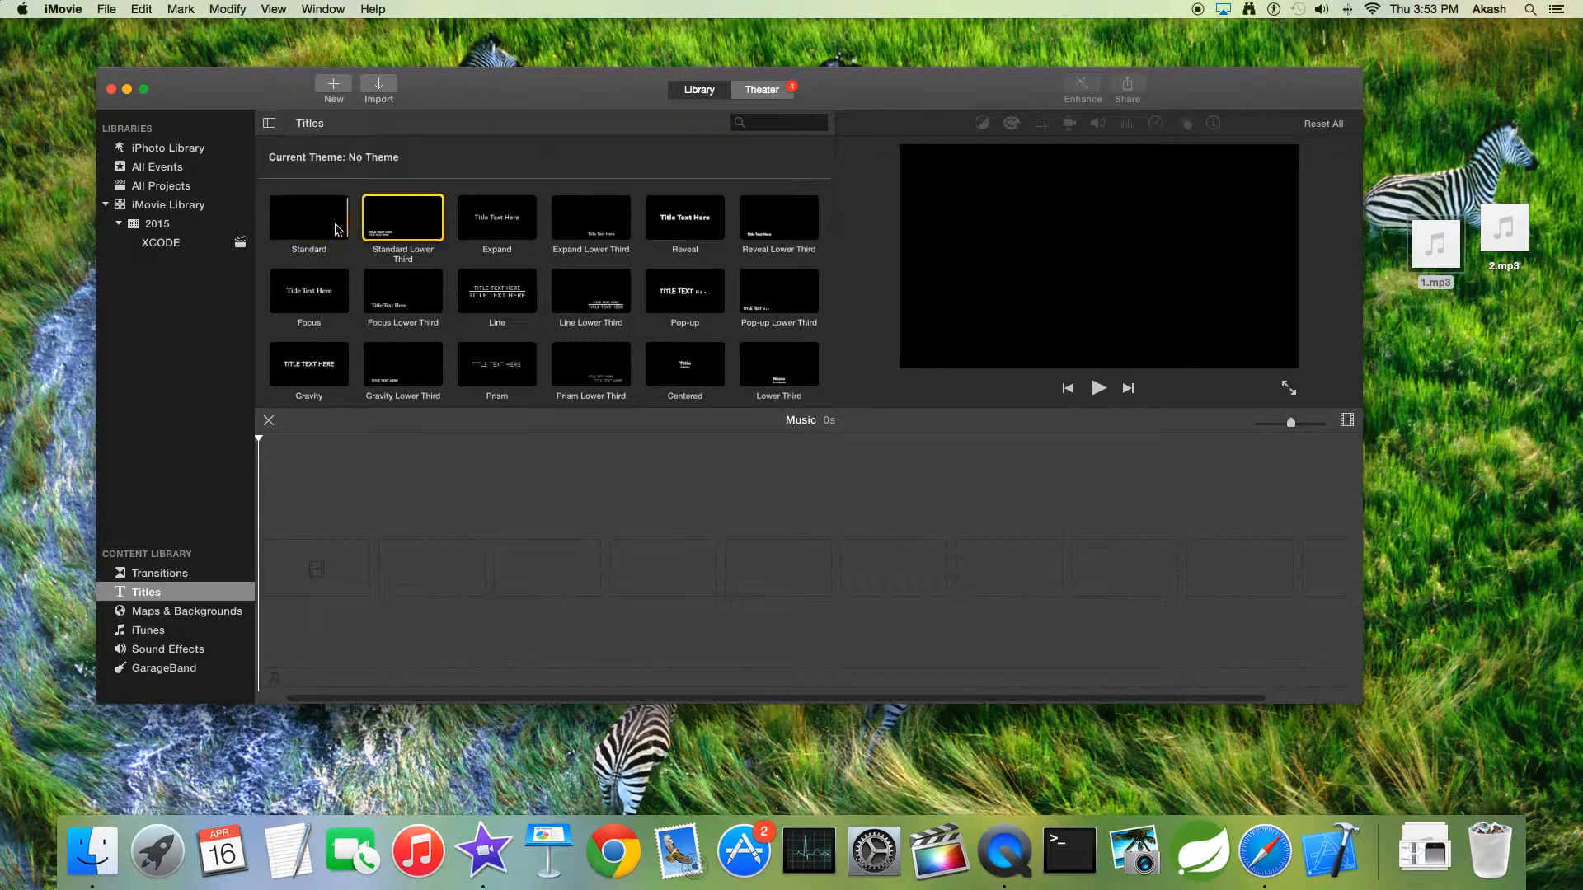
pyautogui.moveTo(310, 219); pyautogui.dragTo(321, 561)
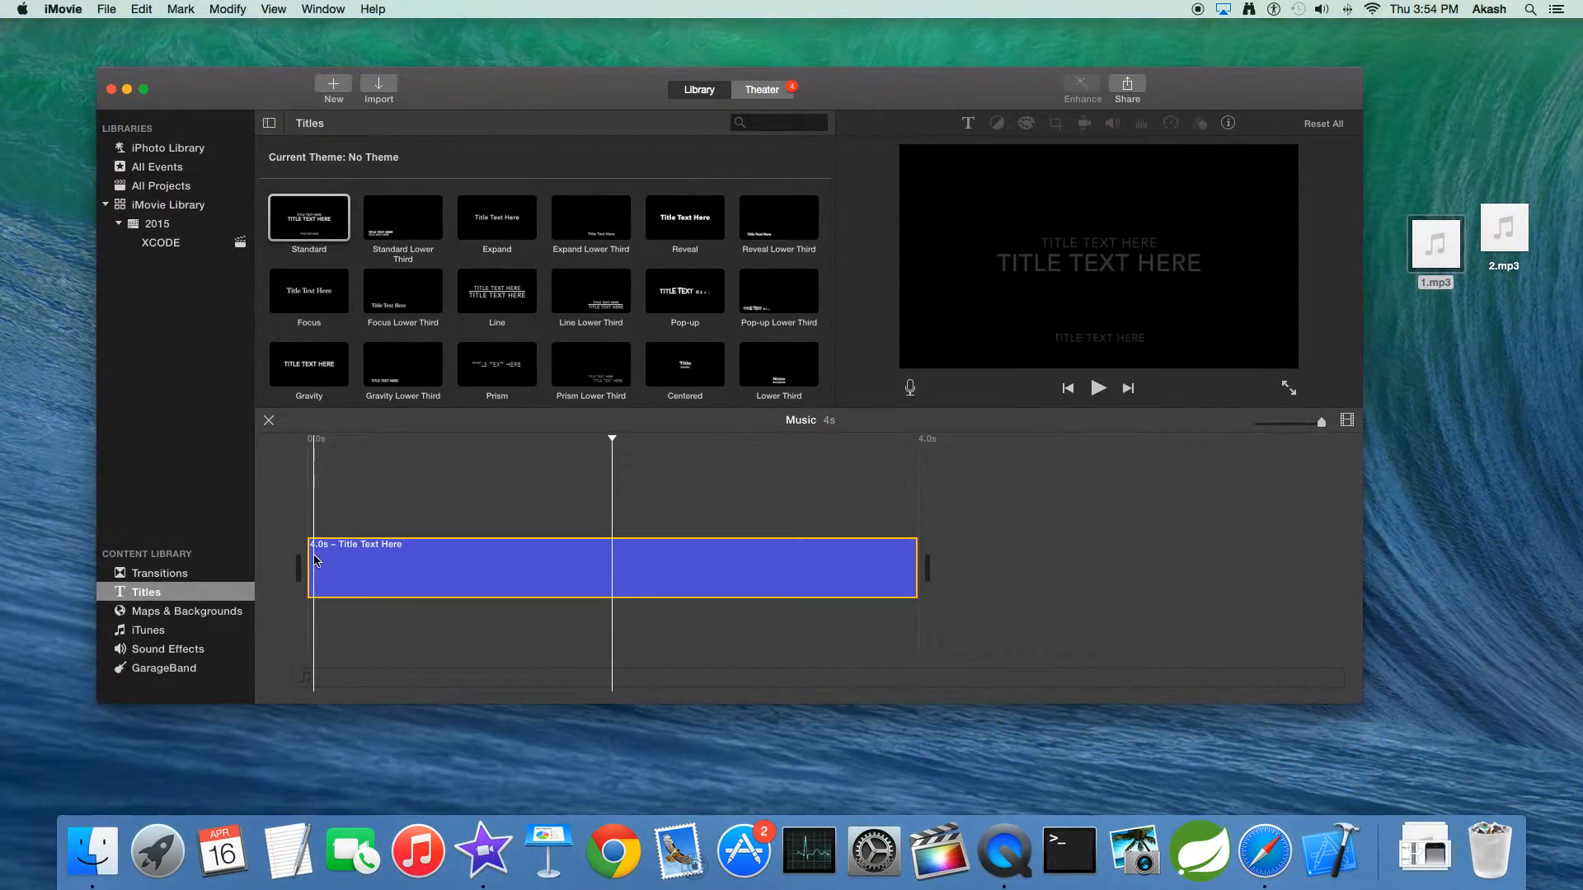
pyautogui.click(1438, 274)
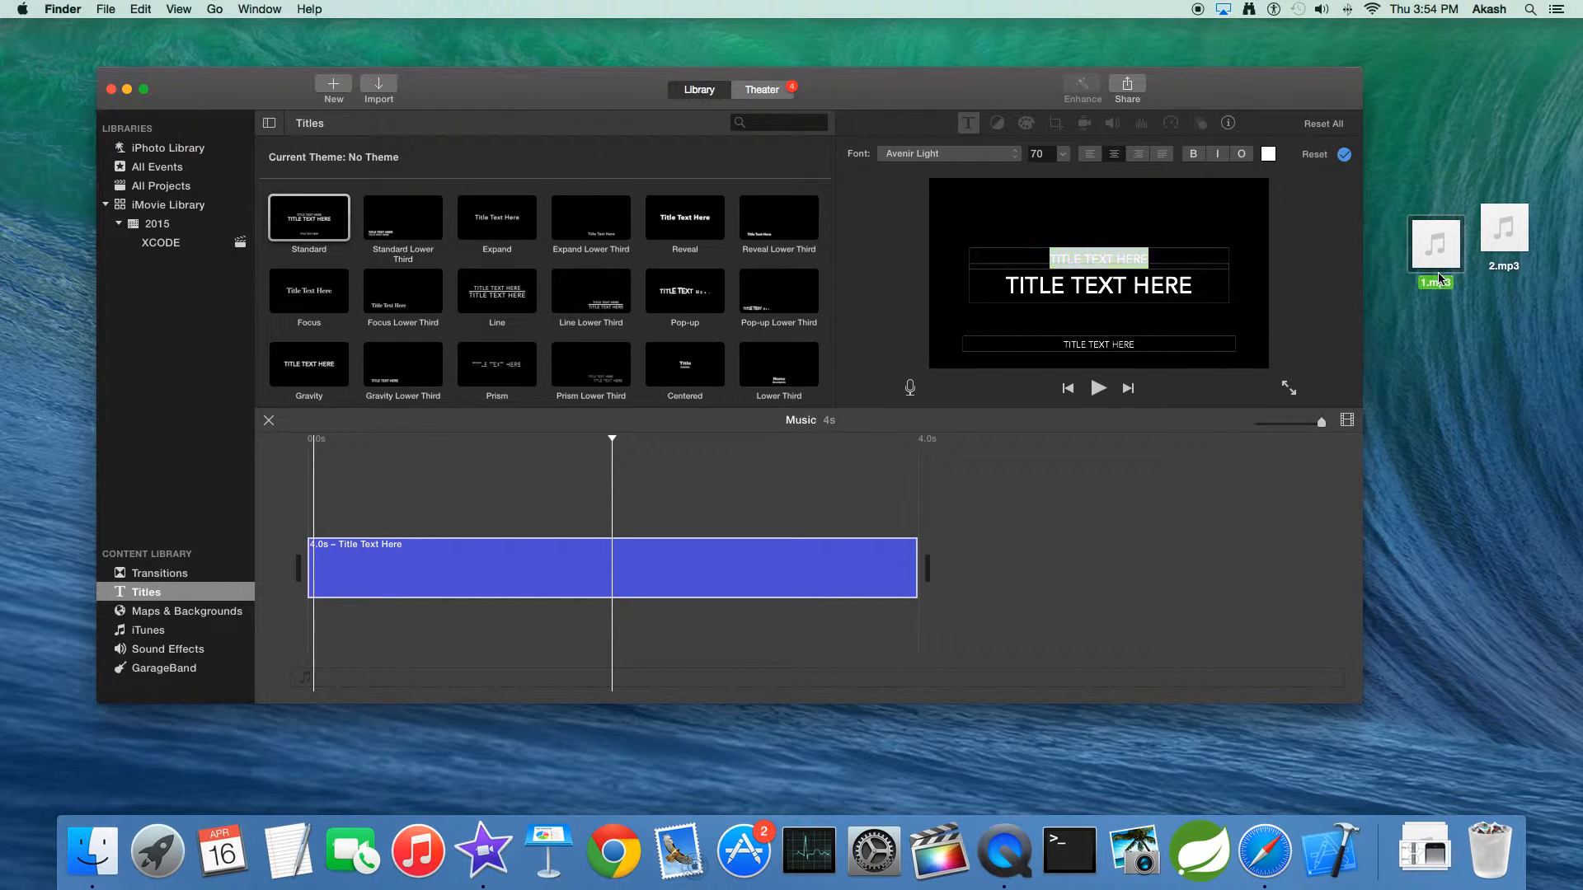
pyautogui.moveTo(1436, 291); pyautogui.dragTo(328, 633)
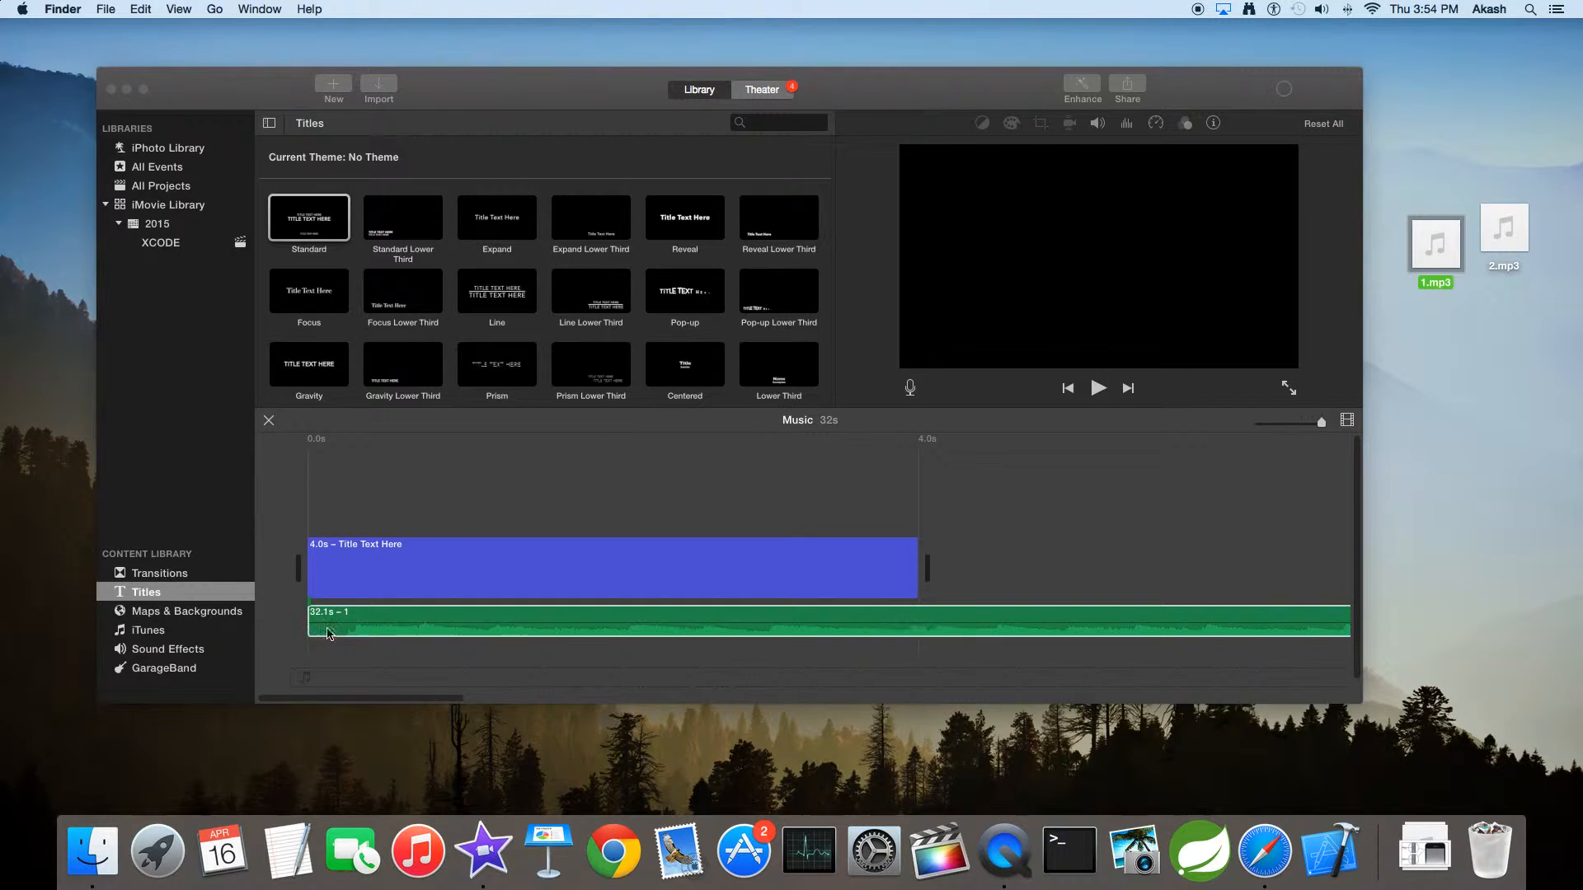
pyautogui.click(889, 605)
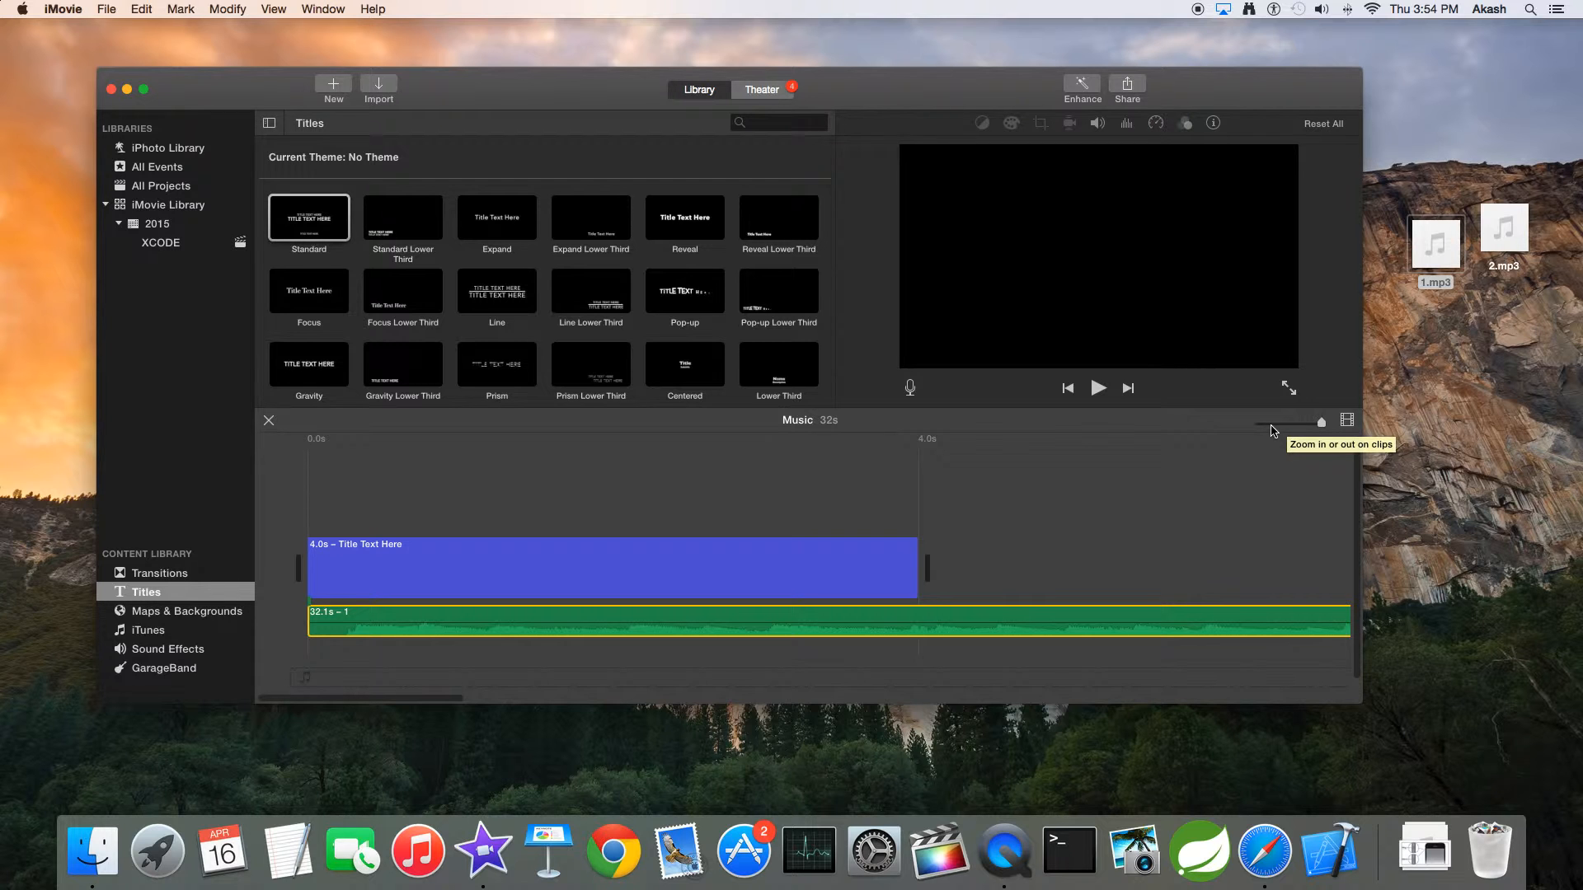
# Try to place 2.mp3 from the desktop on the timeline directly after the 1.mp3 audio clip
pyautogui.click(1290, 424)
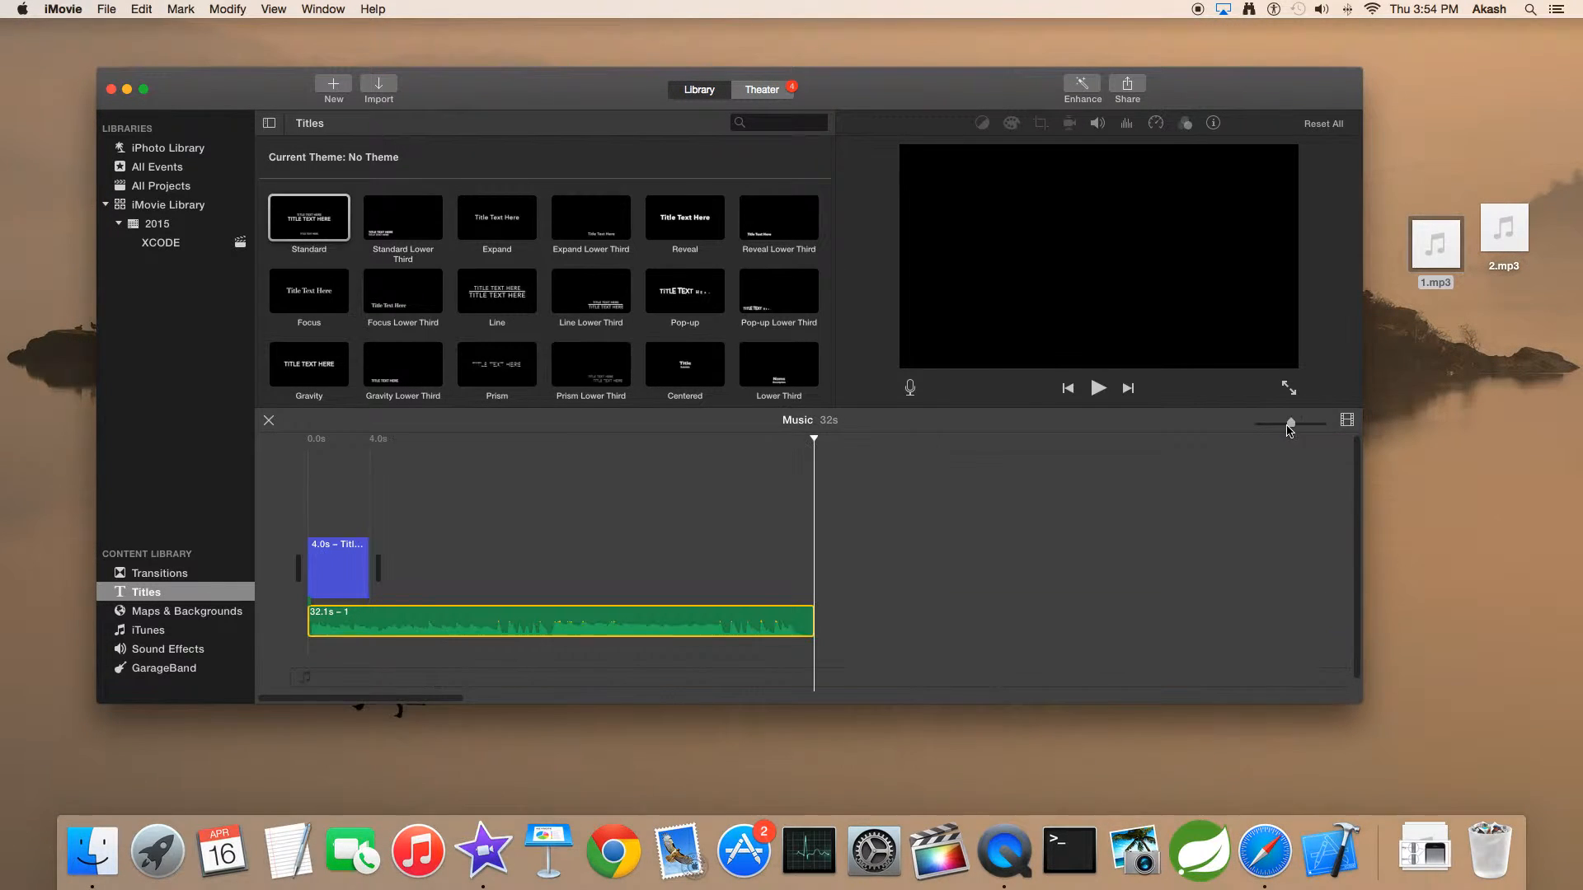
pyautogui.click(1264, 425)
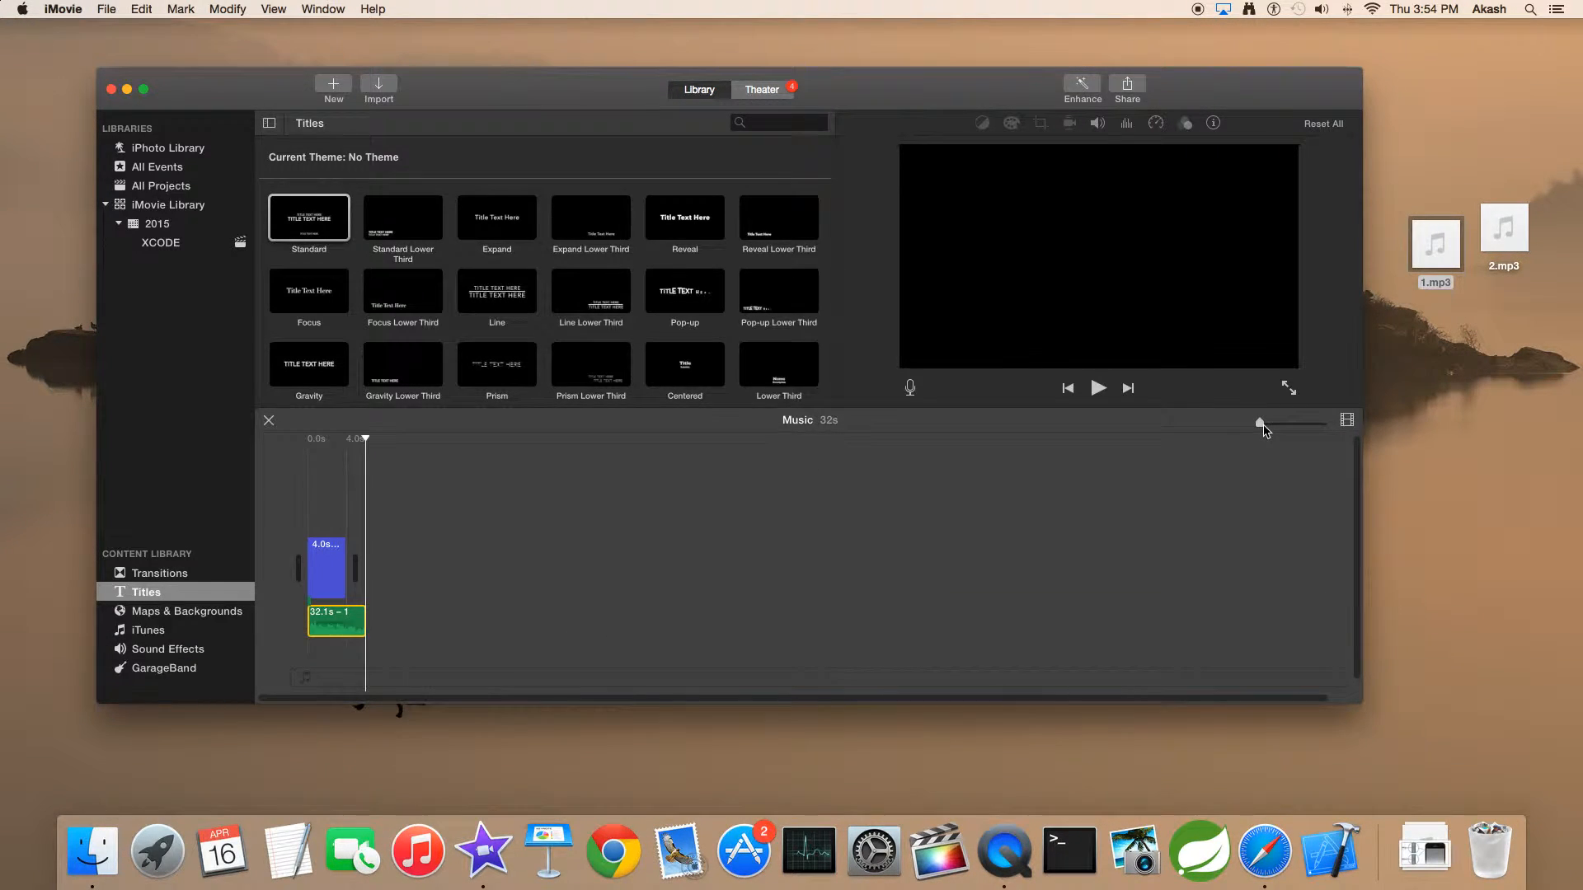
pyautogui.click(1271, 425)
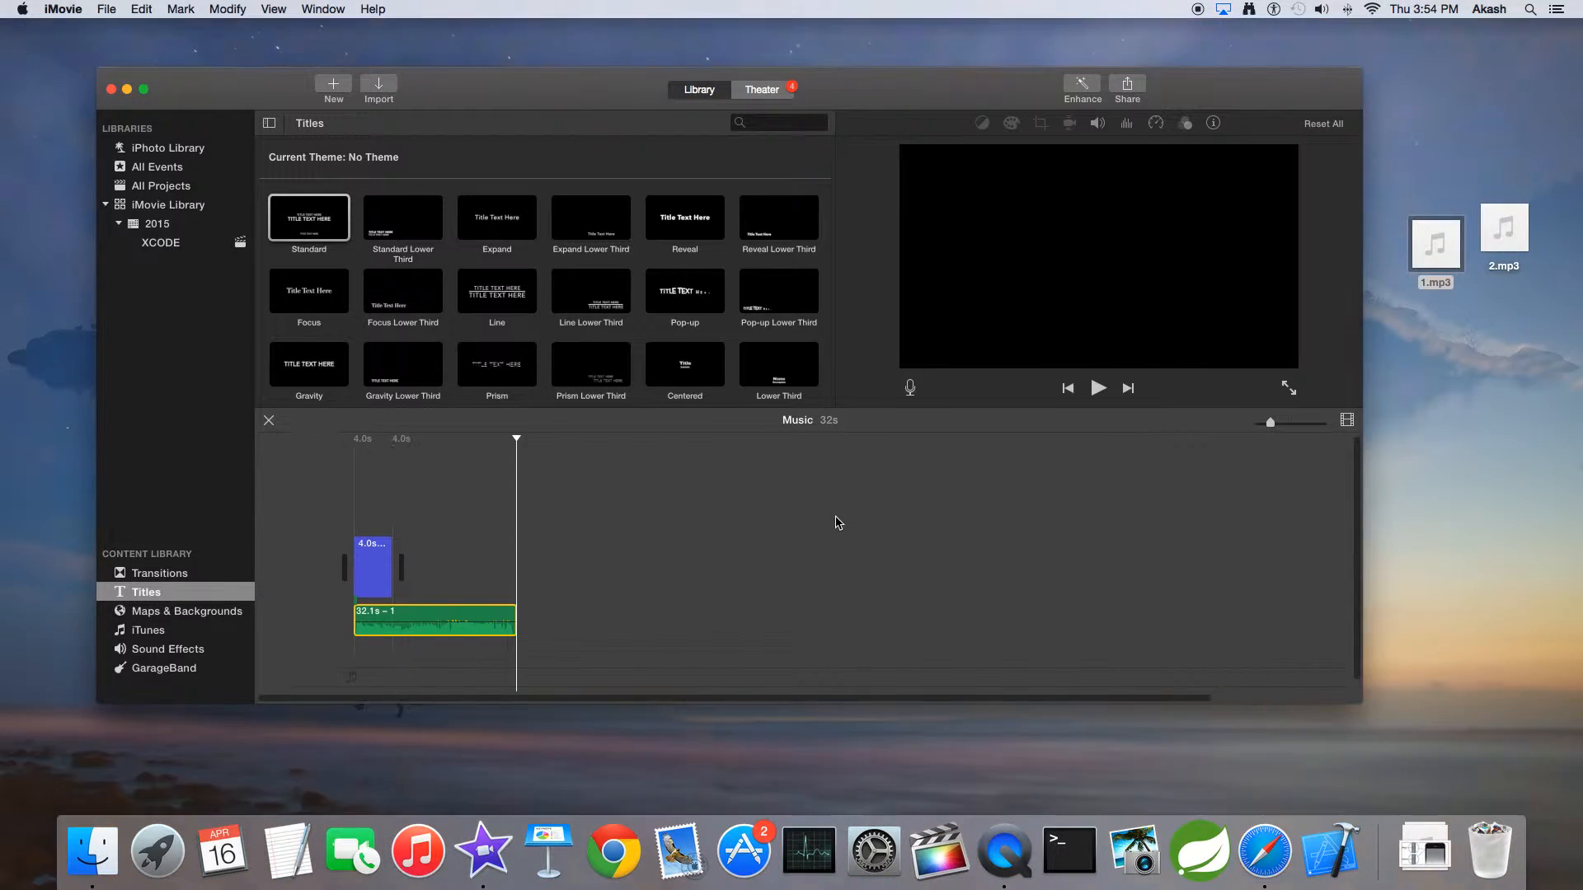
pyautogui.click(1507, 271)
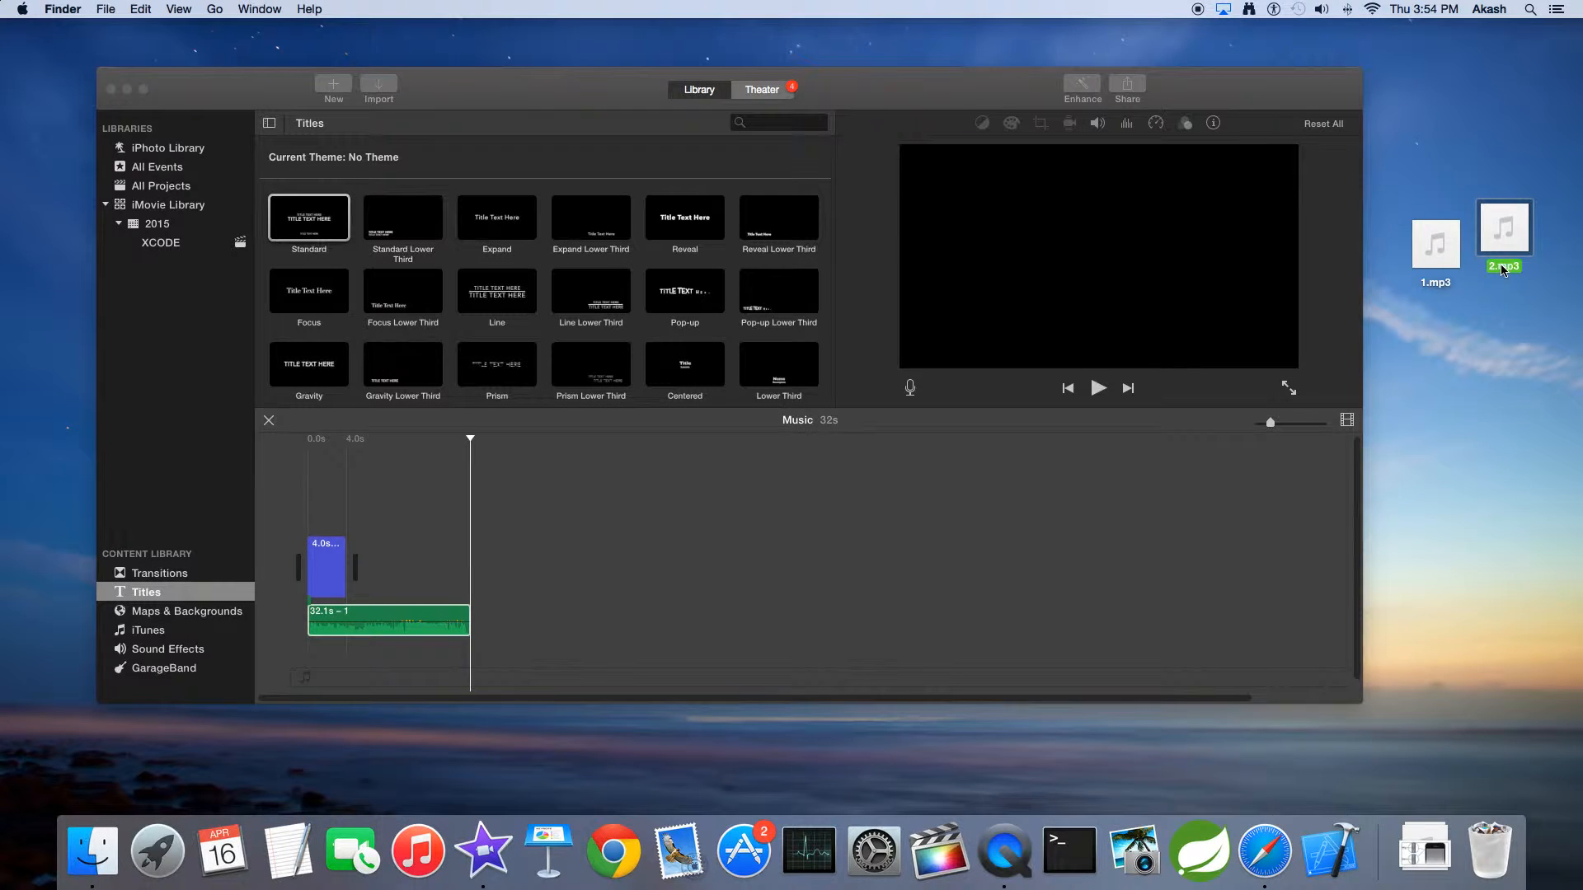
pyautogui.moveTo(1504, 269); pyautogui.dragTo(545, 604)
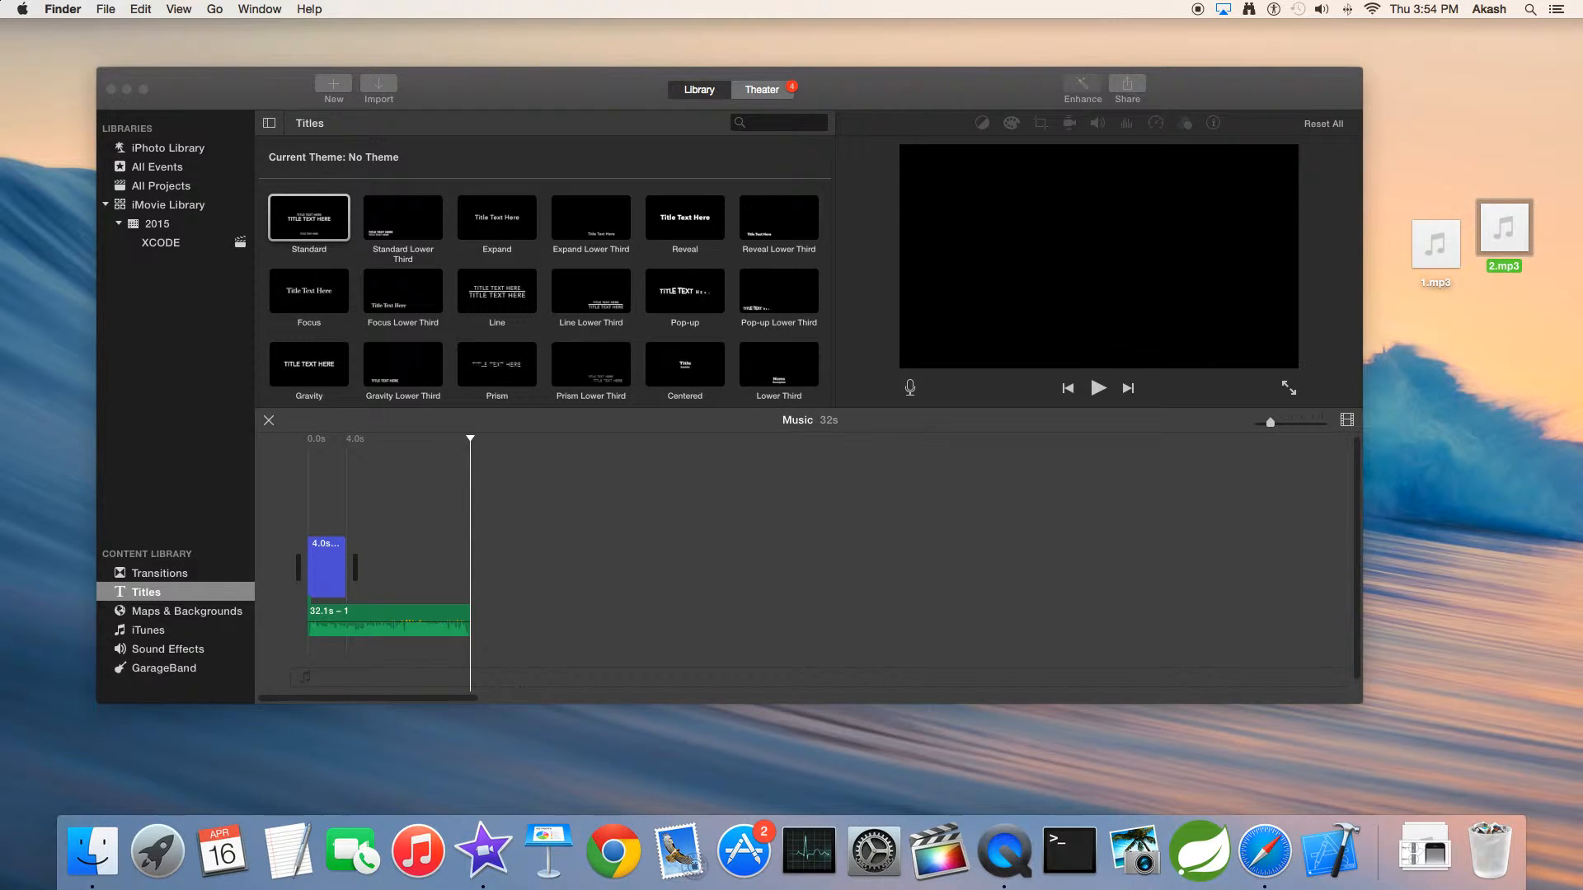
pyautogui.press('super+BackSpace')
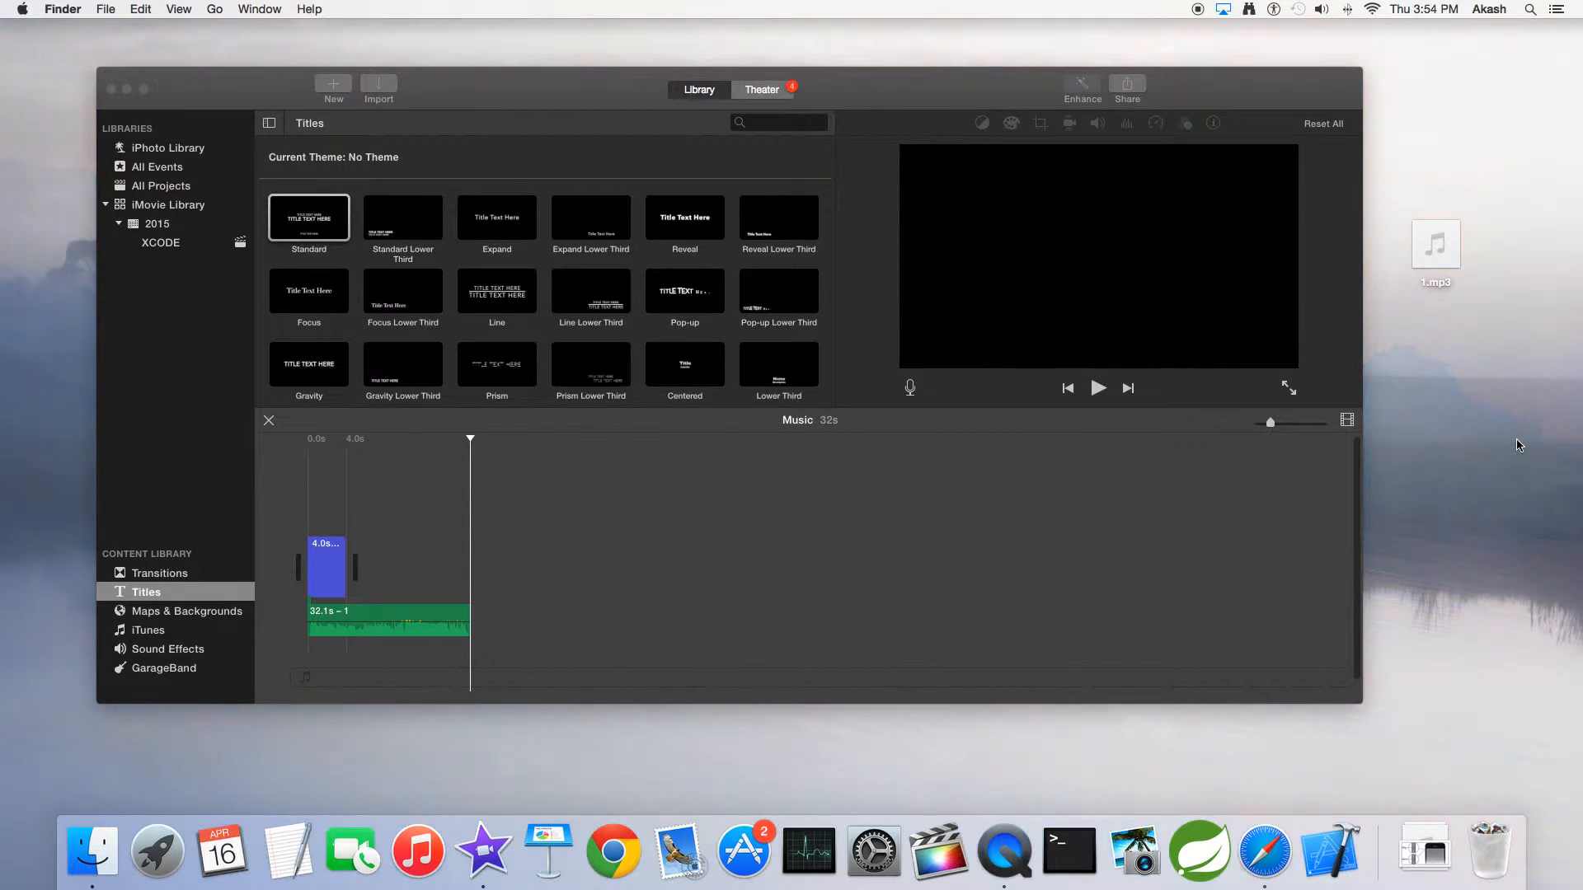
# Lengthen the title clip to about 51.2 s and add 2.mp3 from the desktop right after the 1.mp3 audio clip
pyautogui.moveTo(346, 600); pyautogui.dragTo(524, 618)
pyautogui.moveTo(524, 618); pyautogui.dragTo(524, 619)
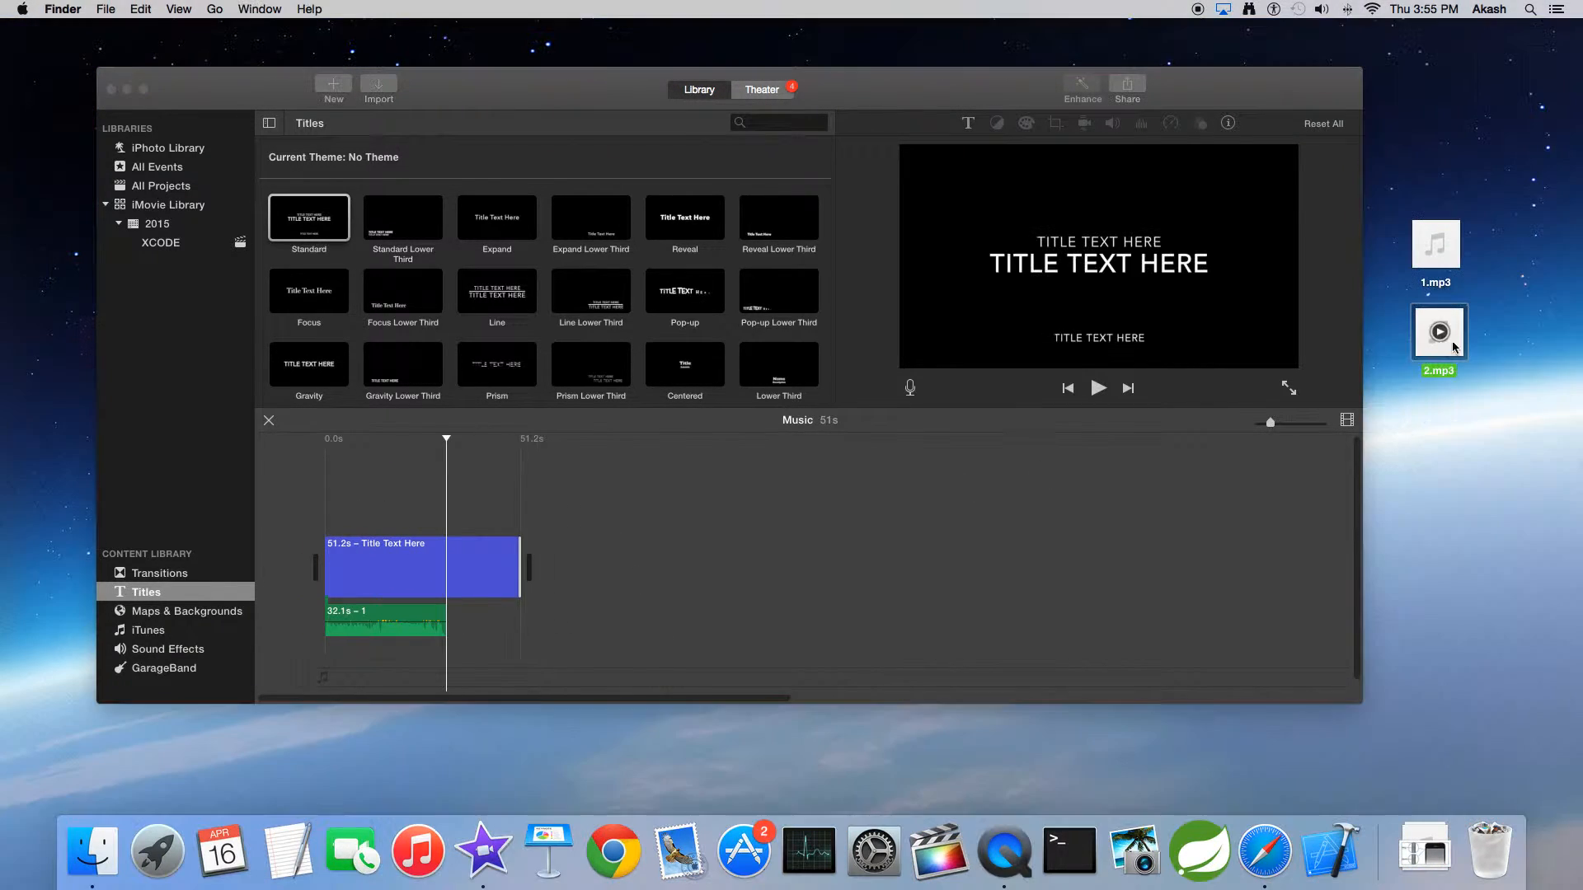
pyautogui.moveTo(1449, 355); pyautogui.dragTo(430, 627)
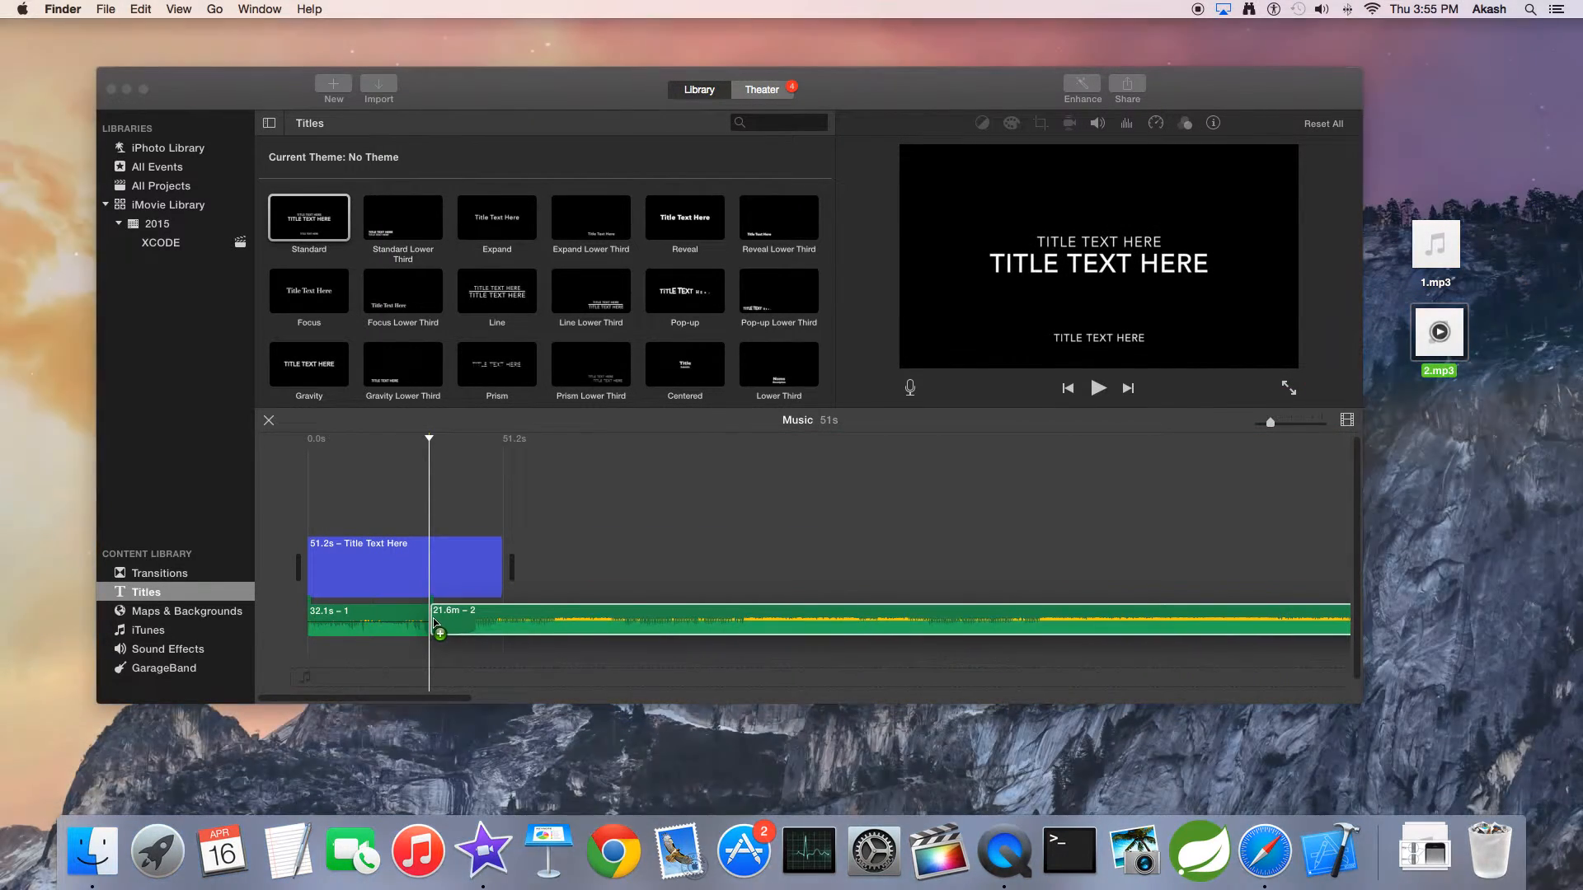
# Extend the title clip to about 22.1 minutes so it spans both audio clips, and preview the join between them
pyautogui.click(505, 569)
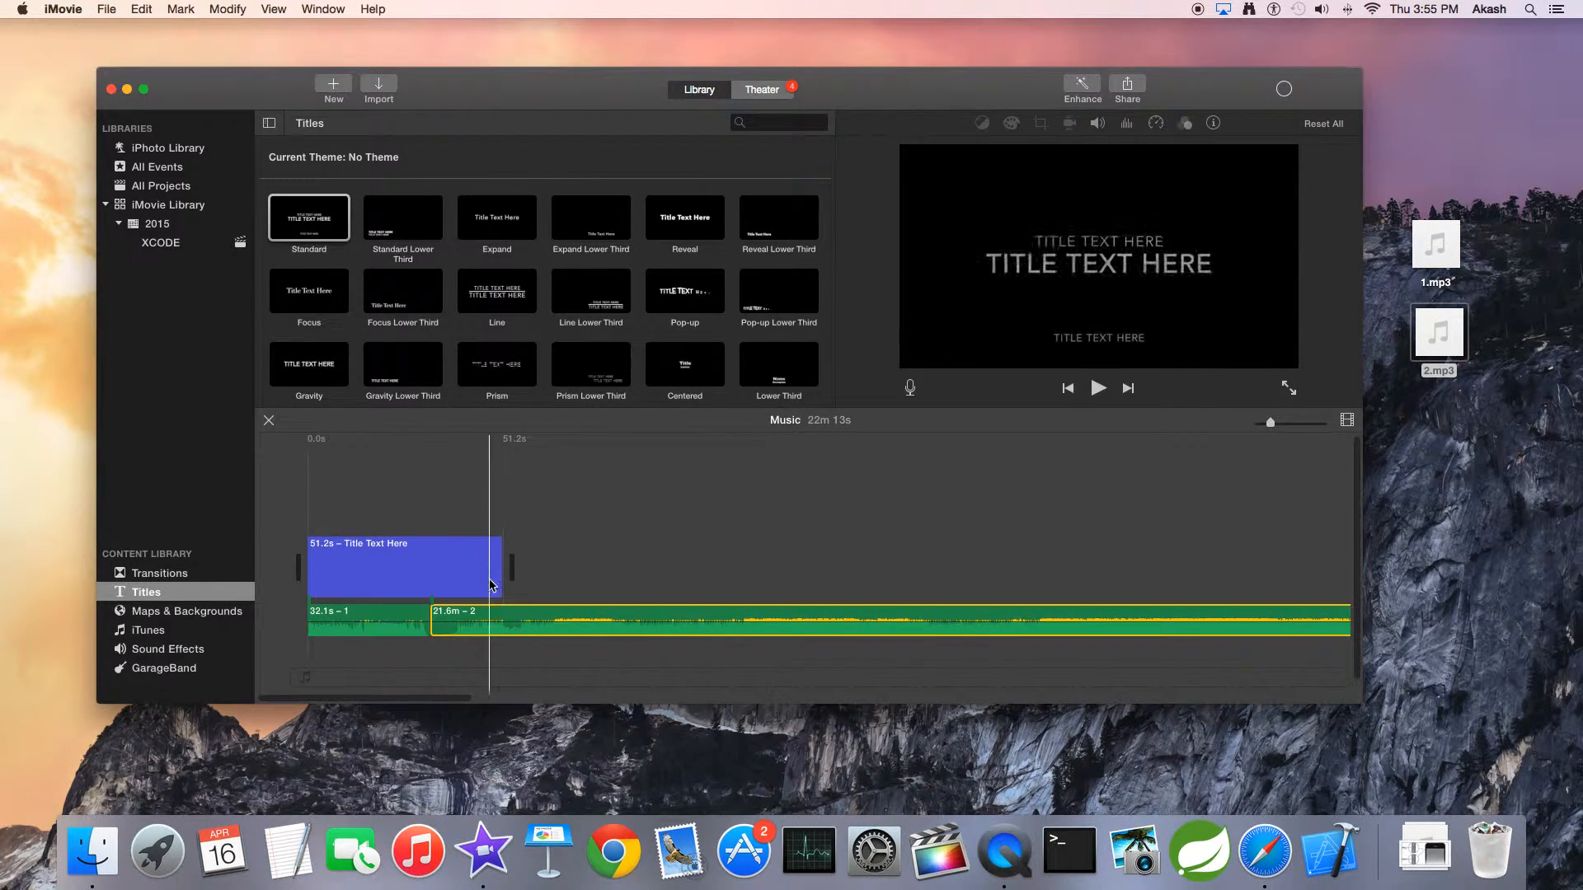
pyautogui.moveTo(503, 569); pyautogui.dragTo(990, 623)
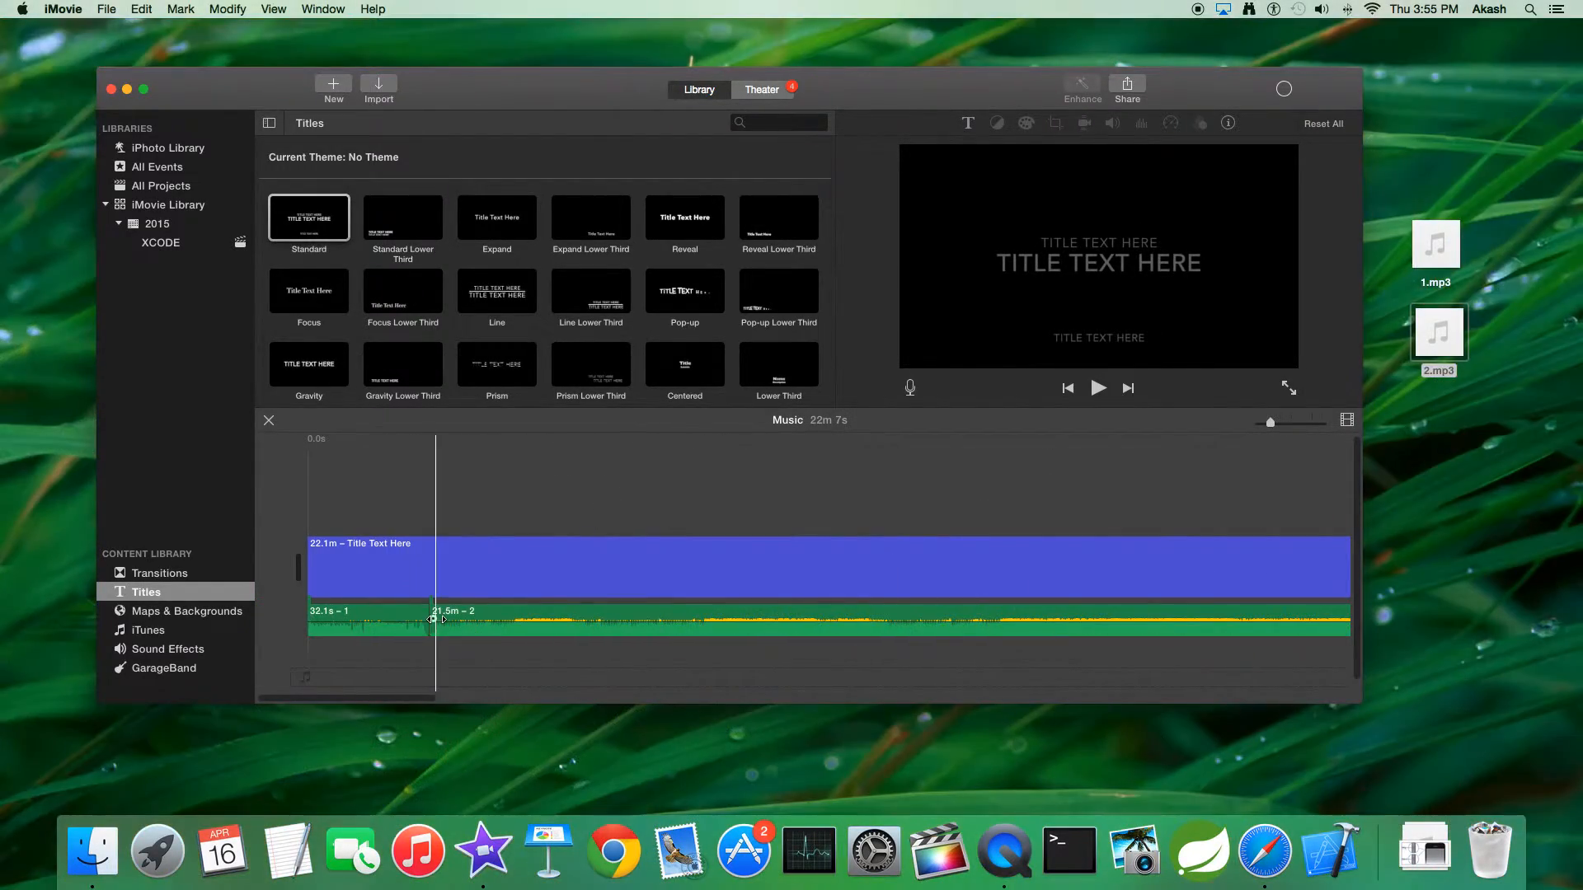
pyautogui.press('space')
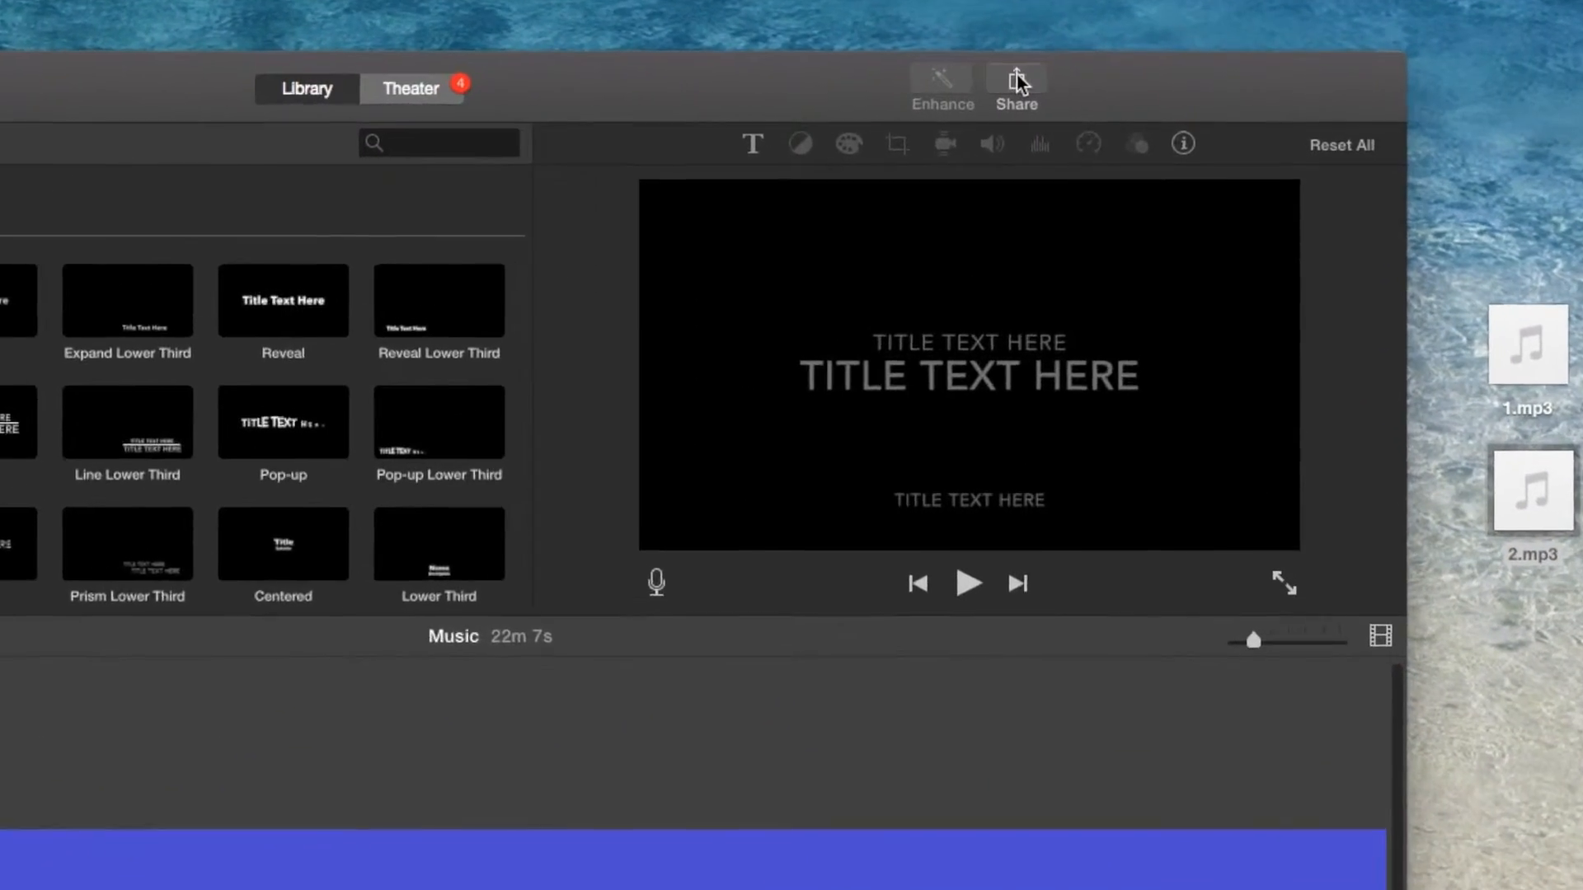
# Export the project to a file as Audio Only in MP3 format, saved as Music on the Desktop
pyautogui.click(1093, 82)
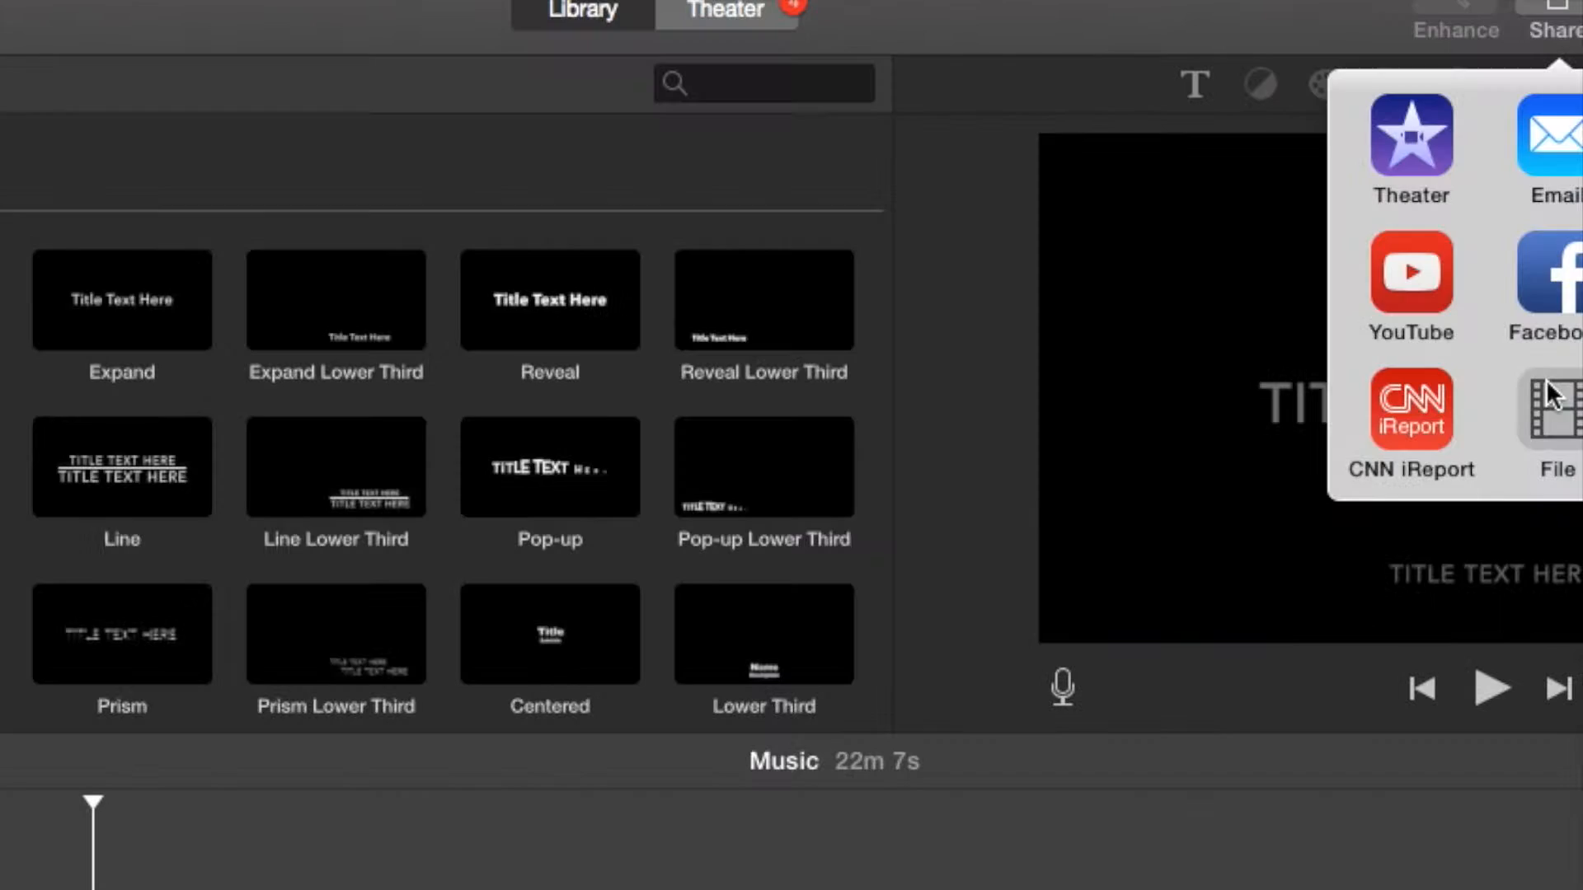
pyautogui.click(729, 617)
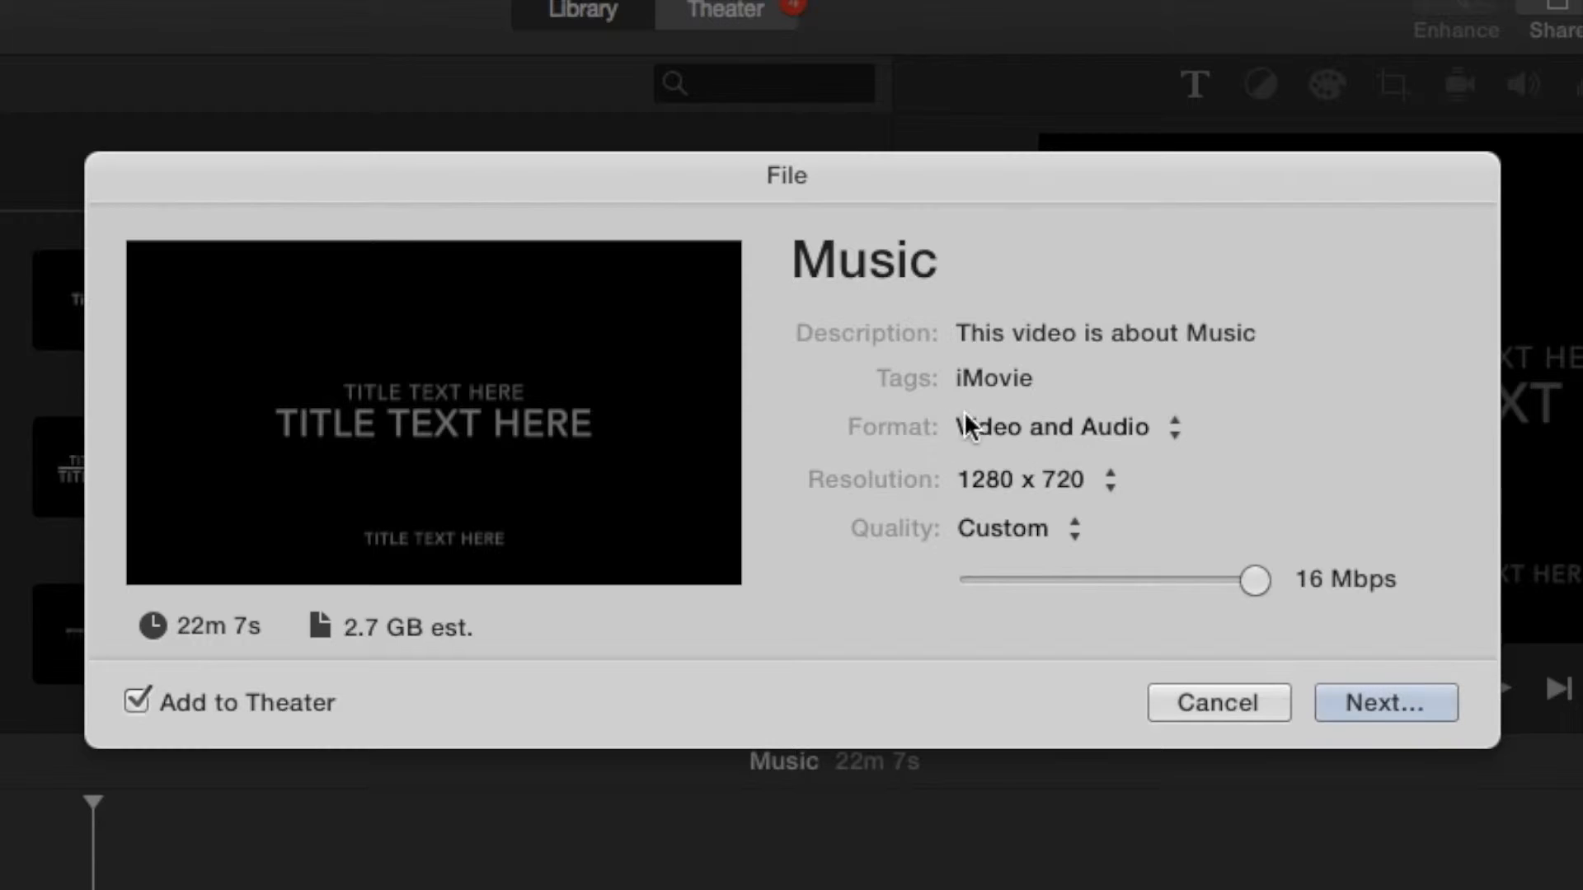
pyautogui.click(1013, 425)
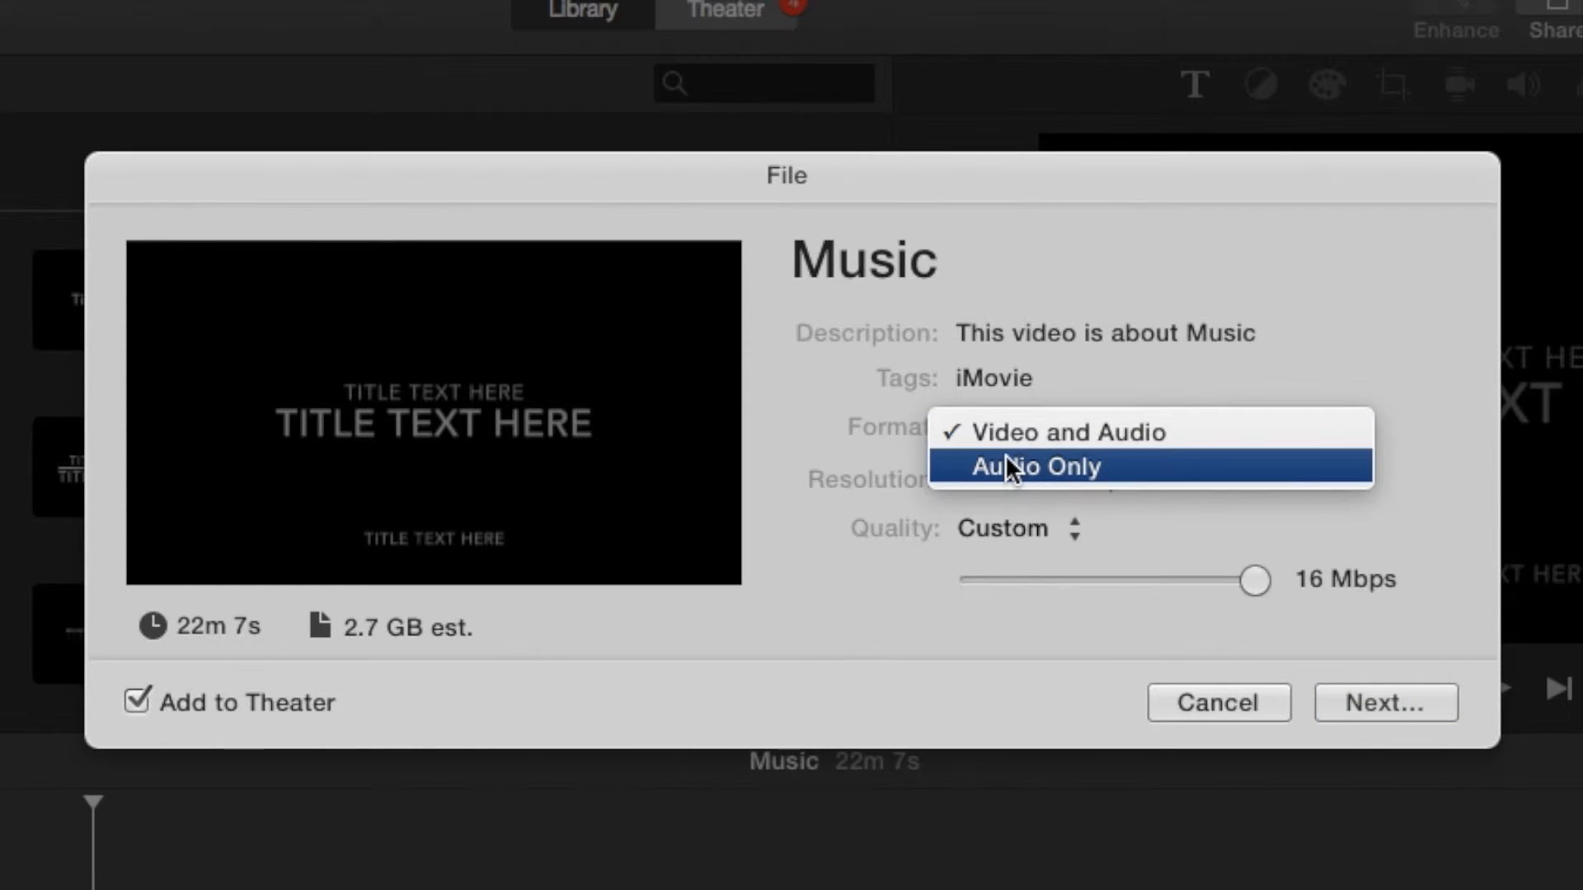
pyautogui.click(1006, 455)
pyautogui.click(1006, 431)
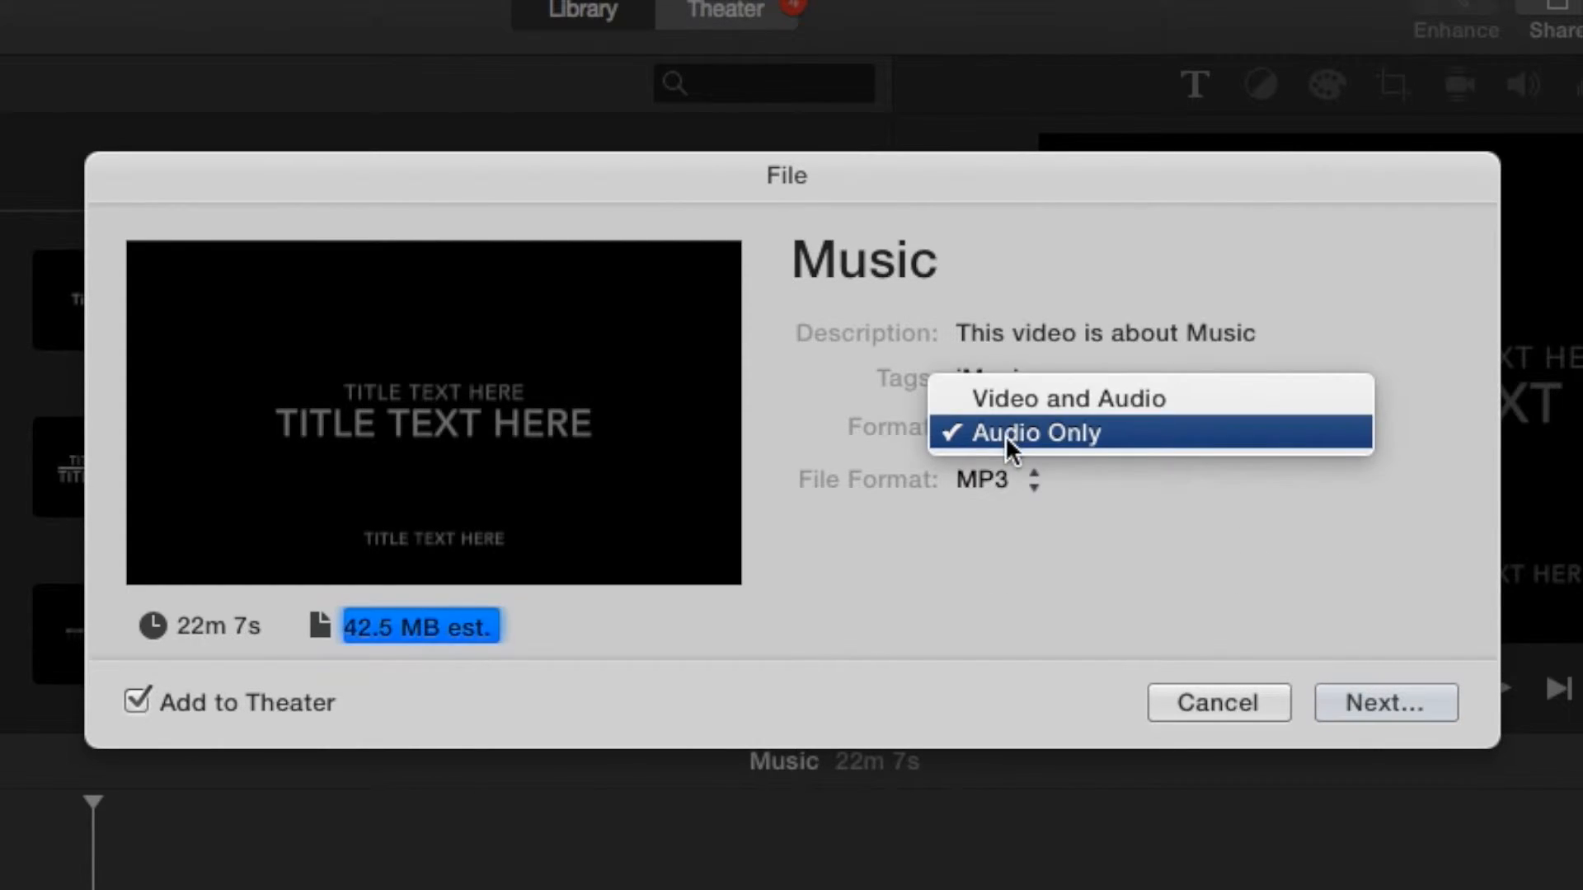
pyautogui.click(1006, 435)
pyautogui.click(993, 479)
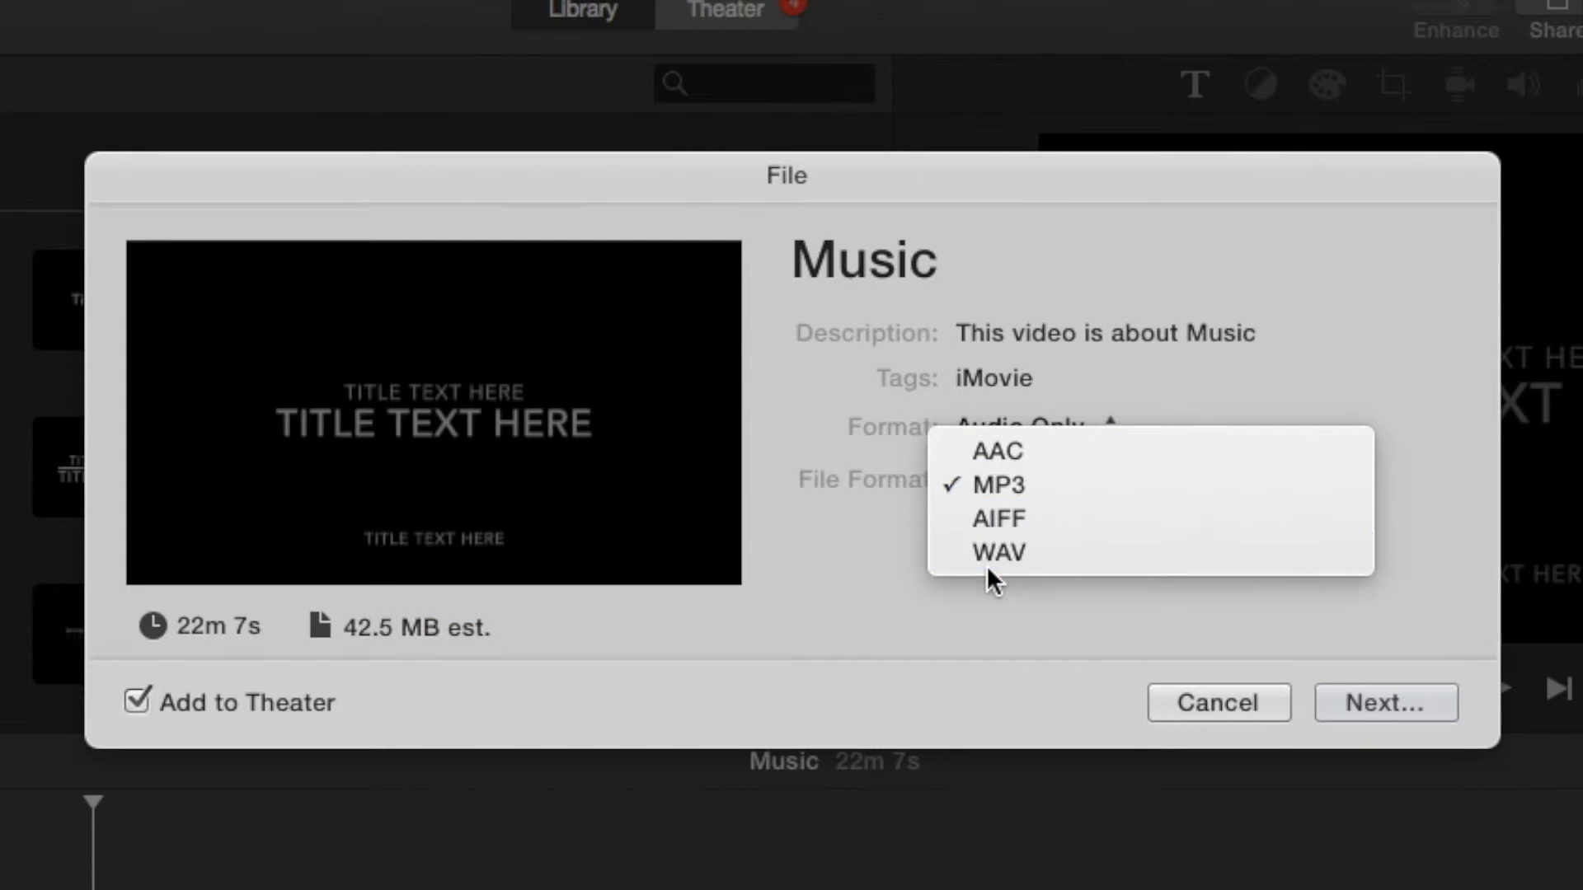
pyautogui.click(992, 488)
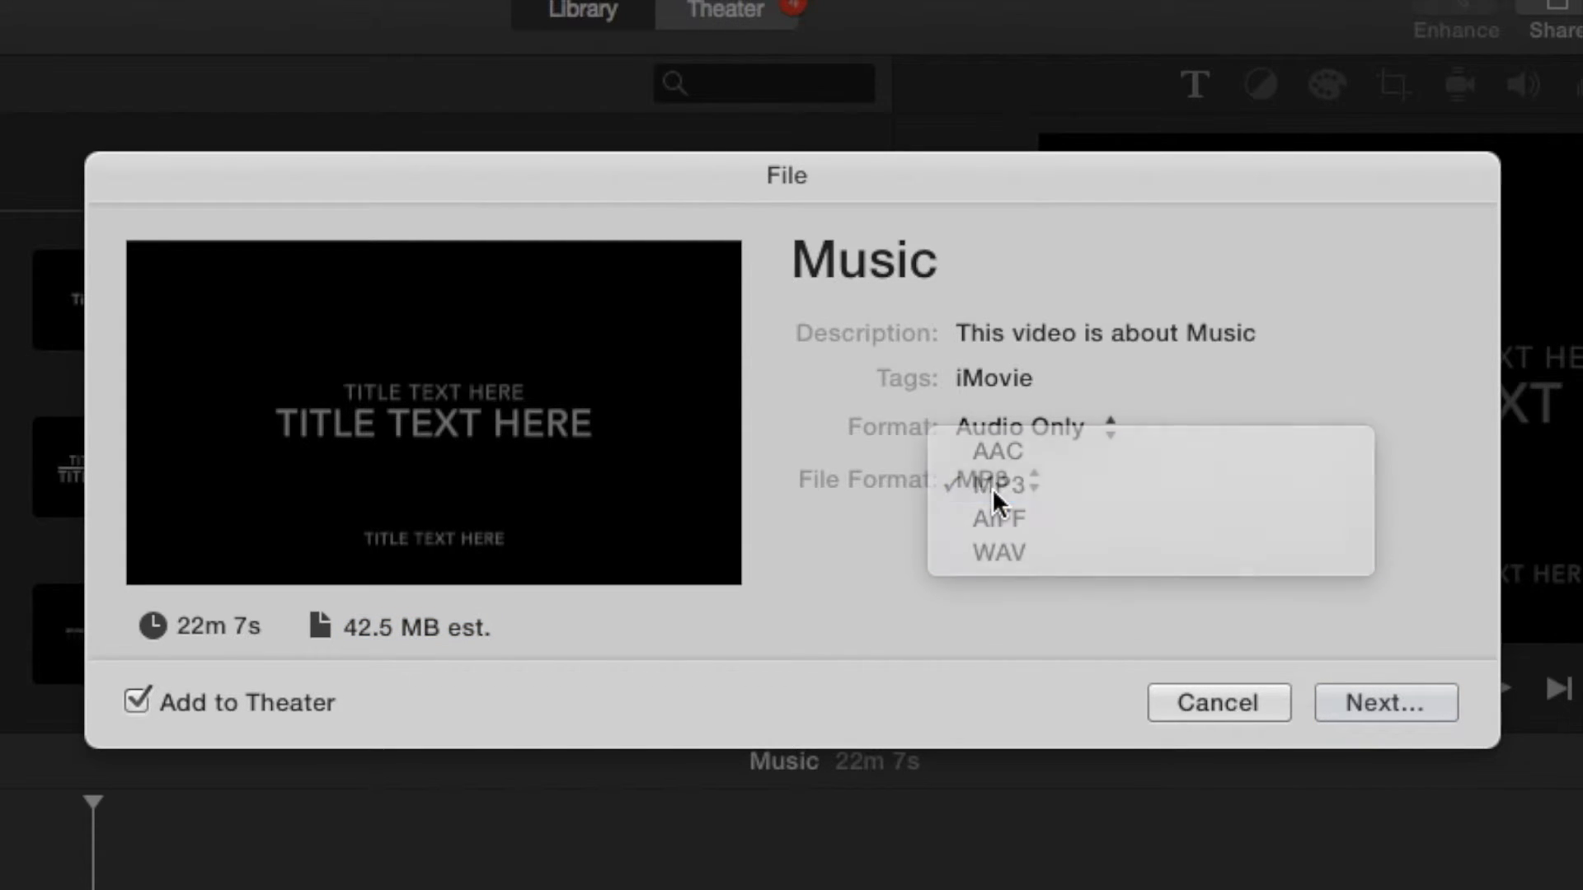
pyautogui.click(1355, 694)
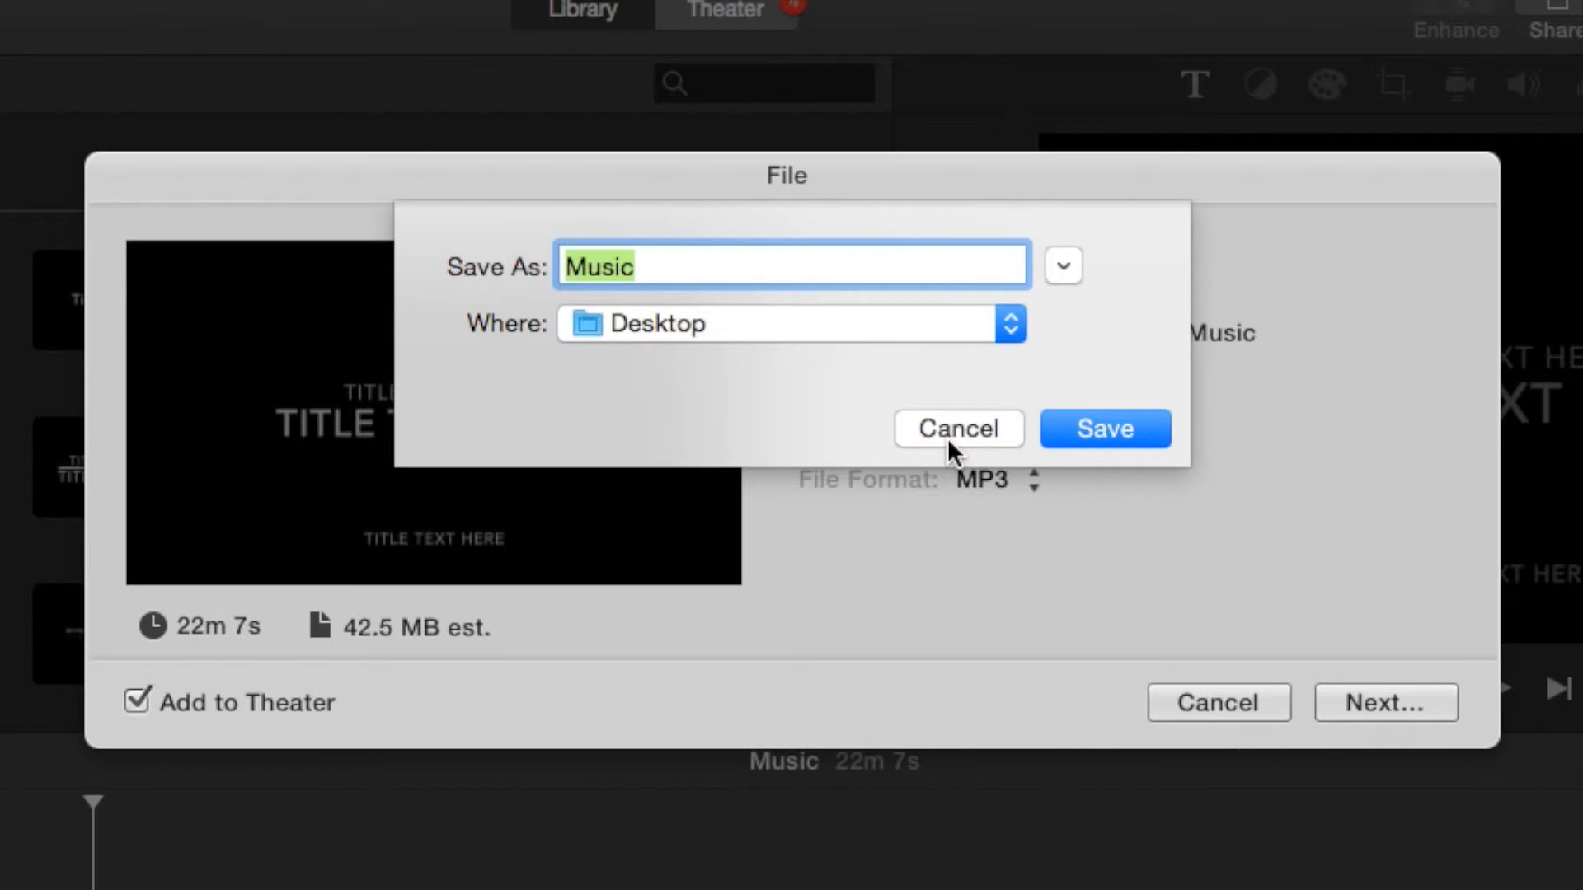
pyautogui.click(1060, 433)
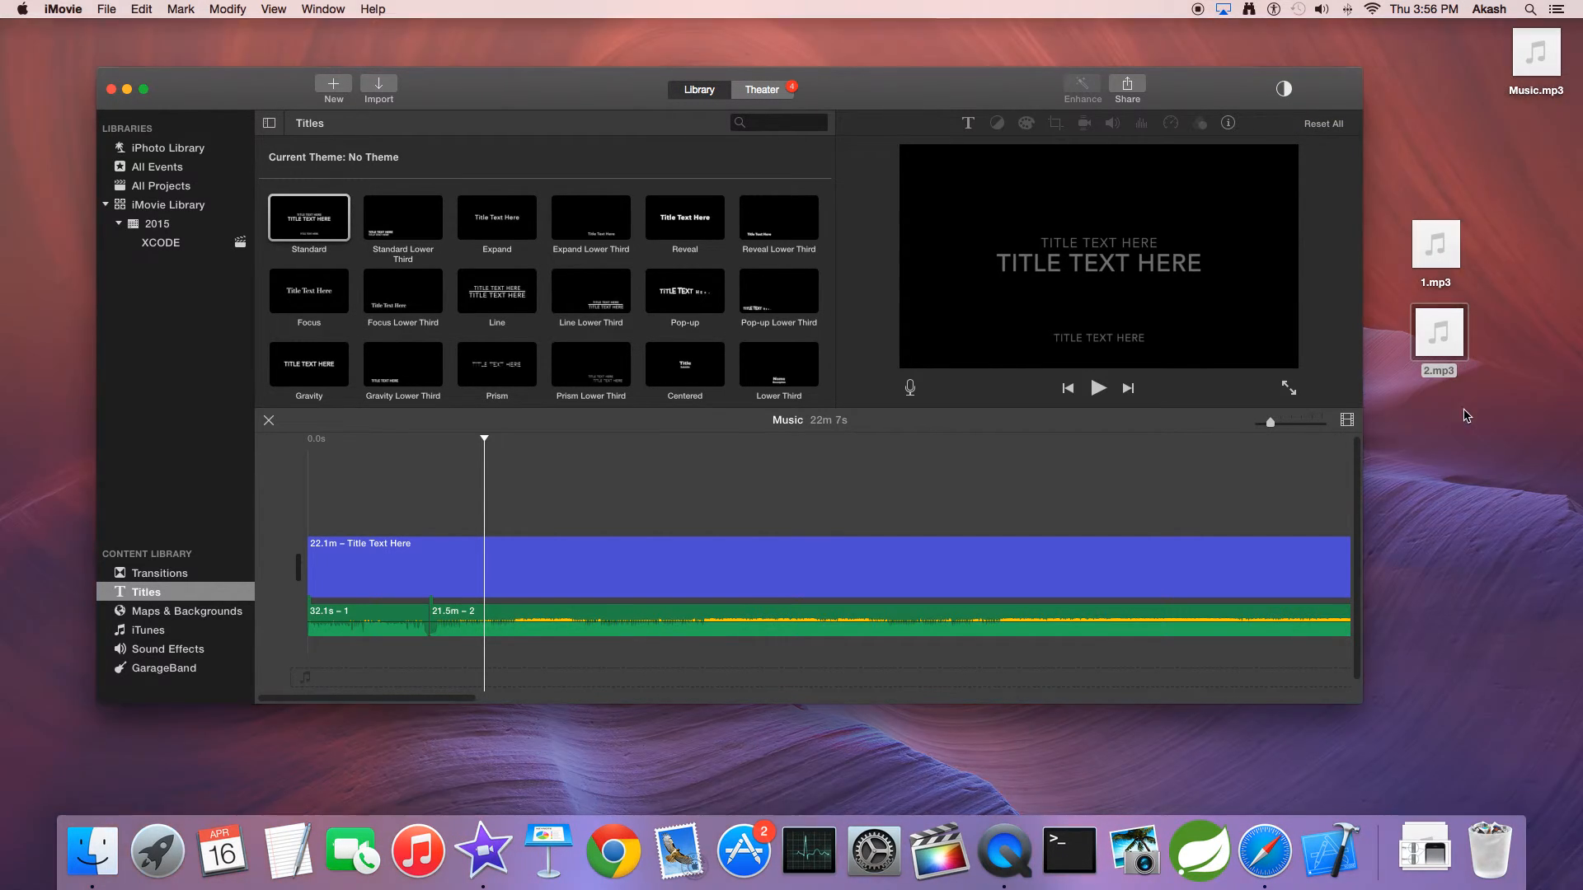
# Move the exported Music.mp3 on the desktop to just above 1.mp3 and 2.mp3
pyautogui.click(1442, 190)
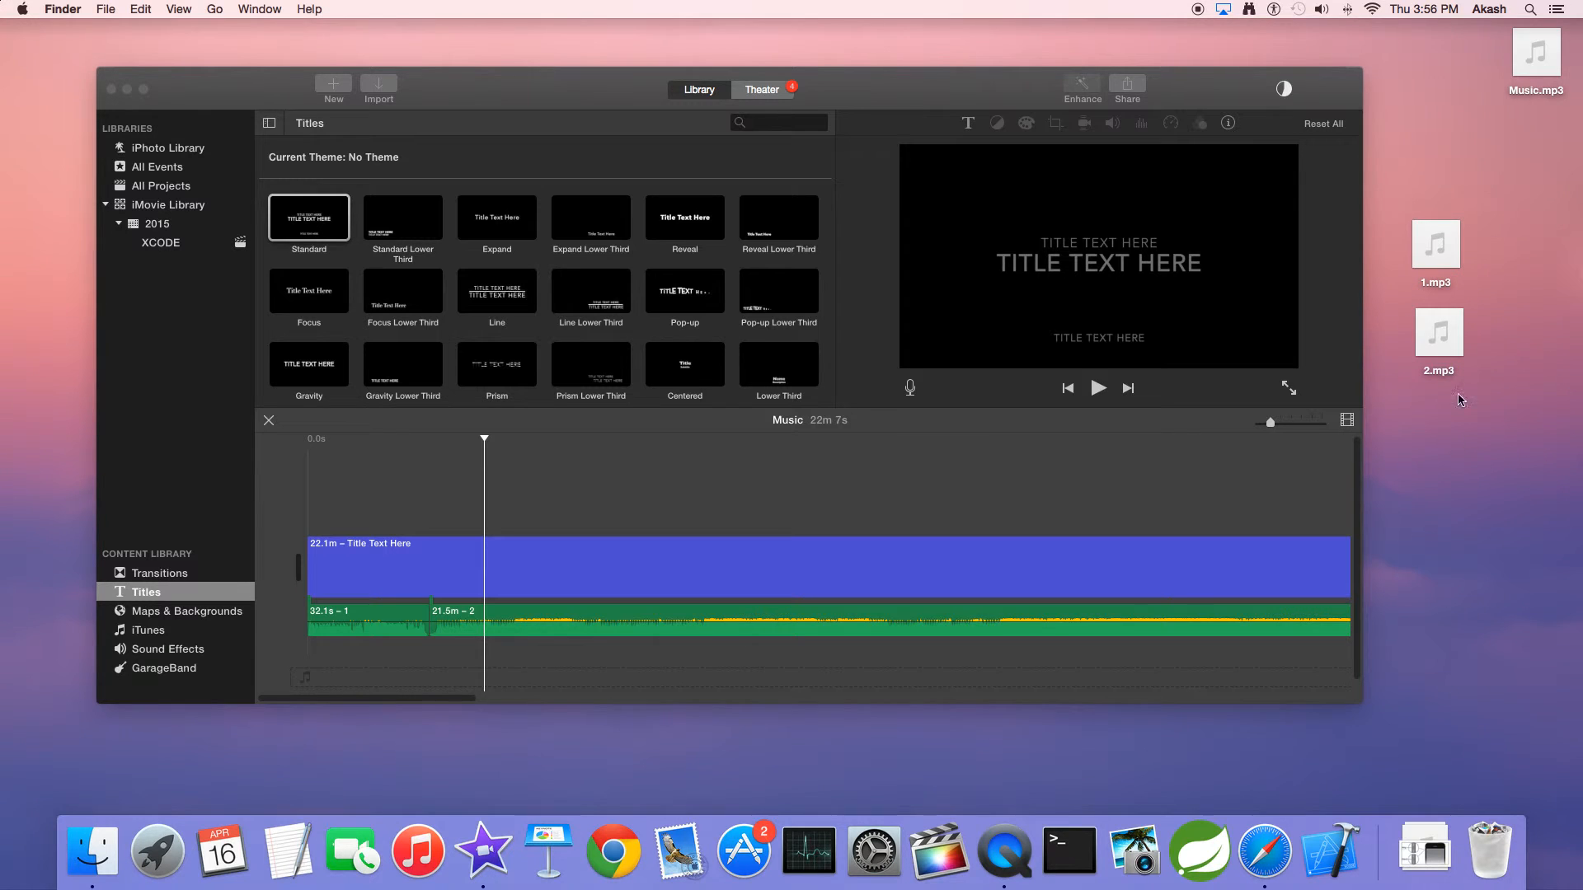
pyautogui.moveTo(1445, 480); pyautogui.dragTo(1449, 233)
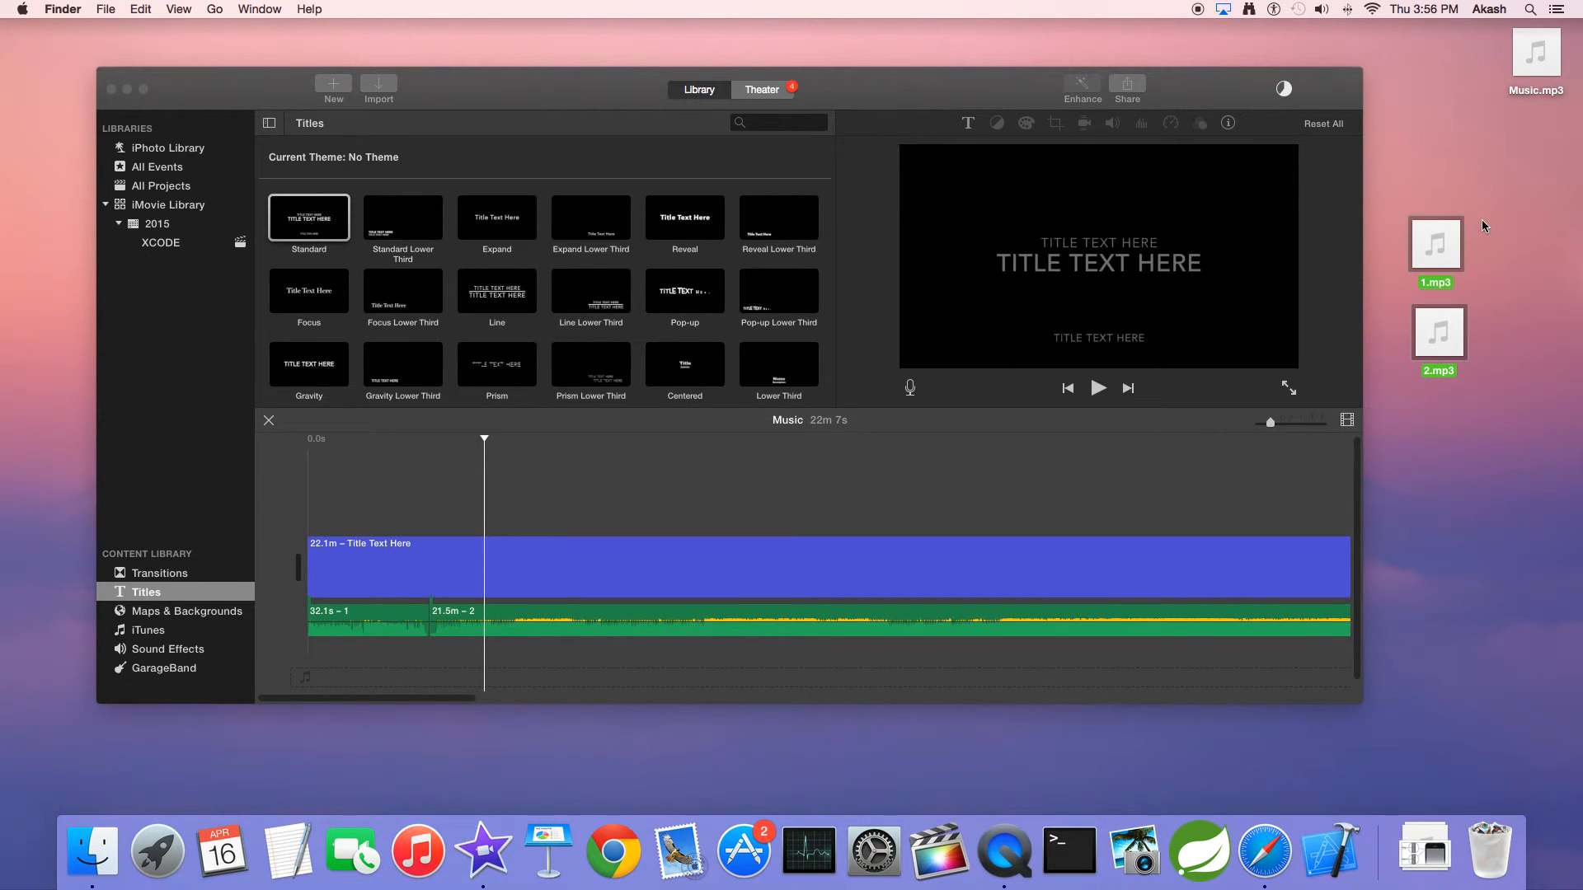
pyautogui.moveTo(1530, 86); pyautogui.dragTo(1431, 132)
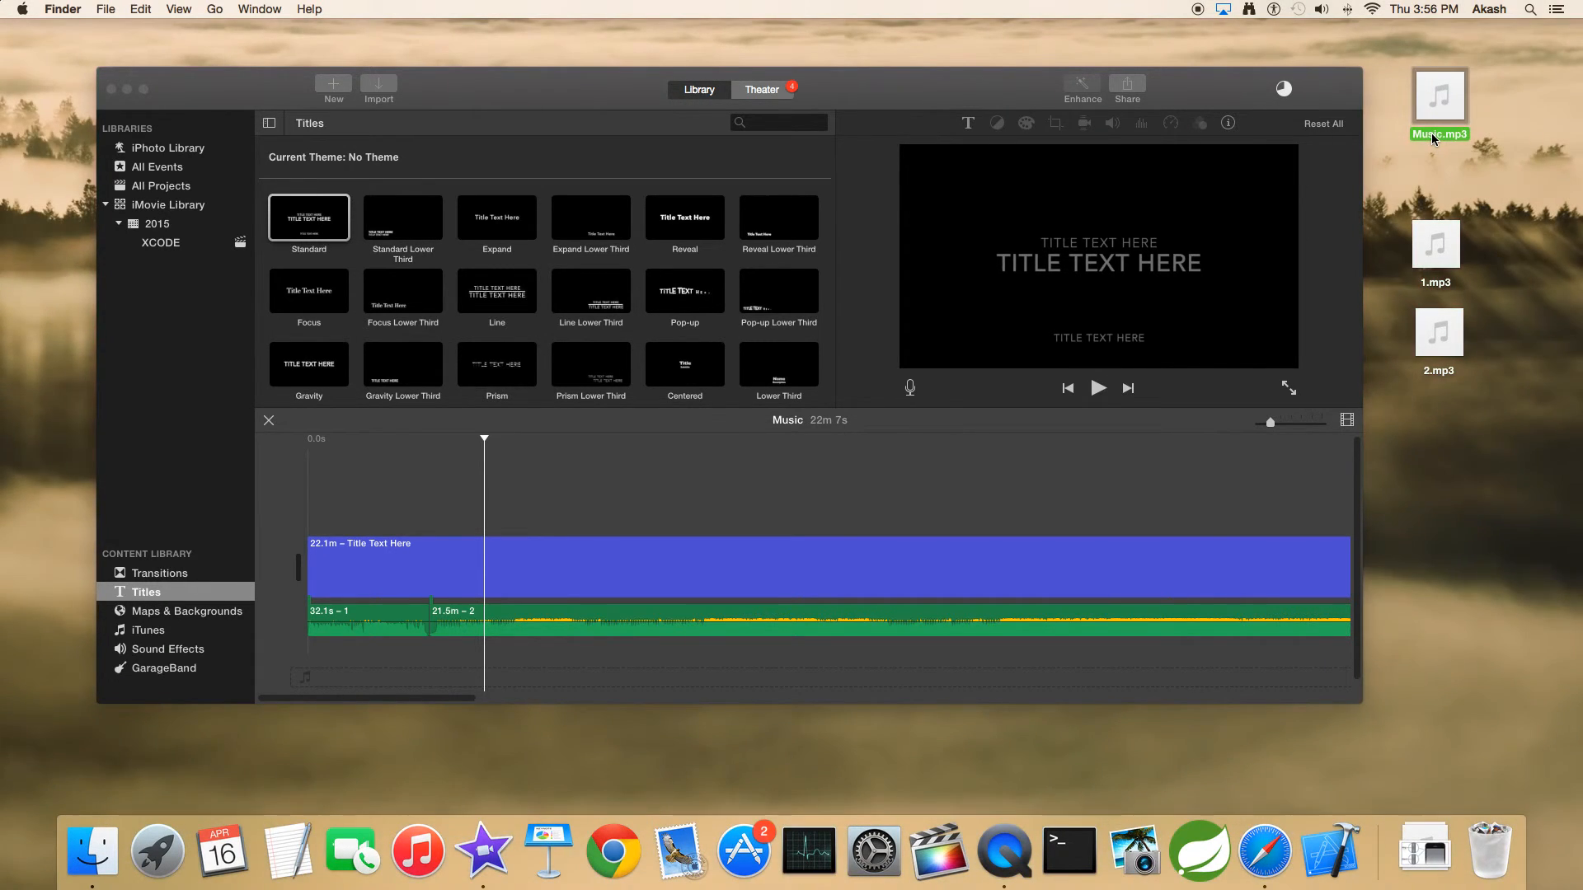